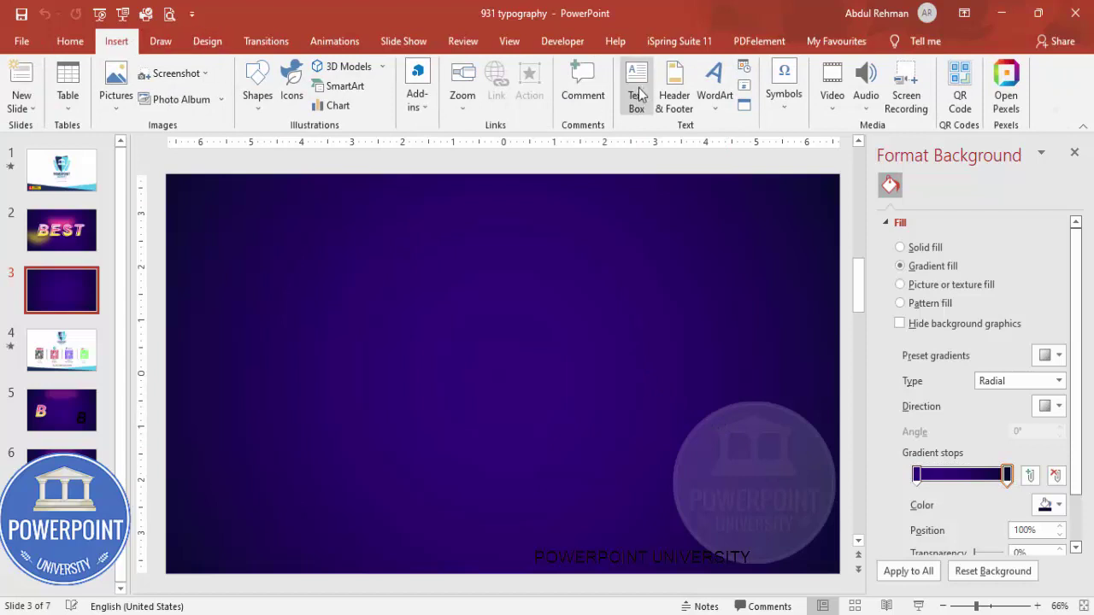
Add a text box with the letter B set in Helvetica.
drag(597, 378, 596, 377)
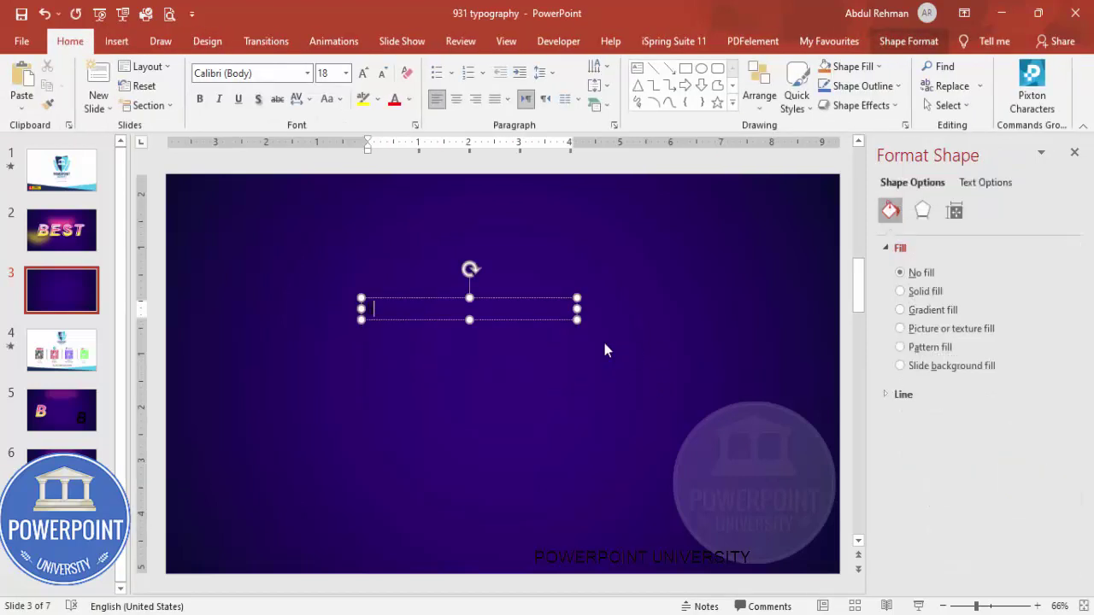
click(525, 301)
click(266, 73)
text(Helvetica)
key(Return)
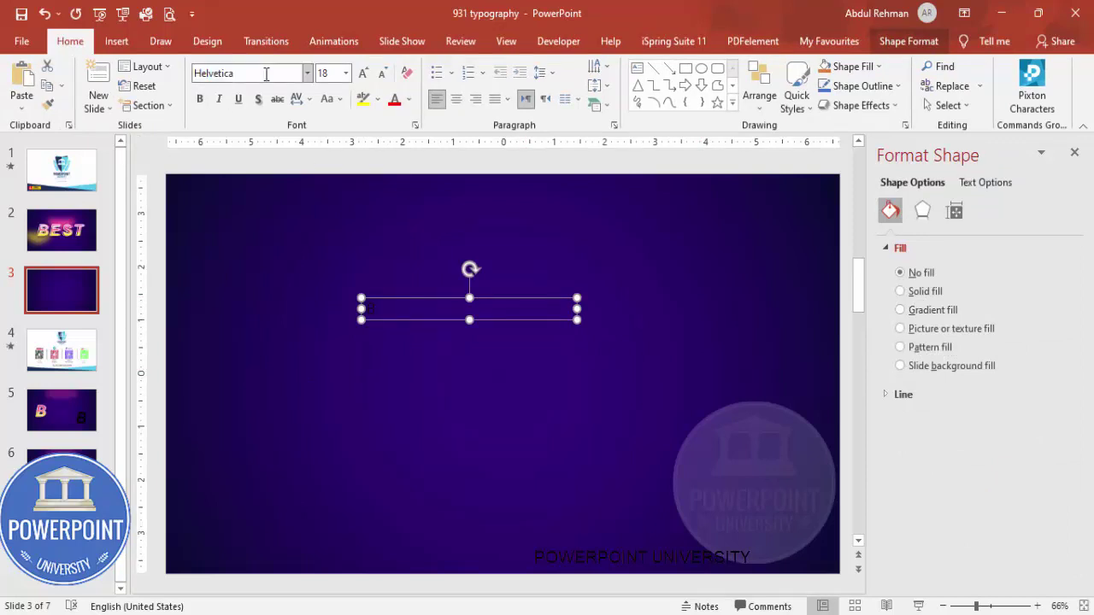
Make the B bold and enlarge it to 199 pt.
click(199, 99)
click(363, 73)
click(362, 73)
click(363, 75)
click(363, 75)
click(363, 74)
click(363, 75)
click(363, 75)
click(363, 74)
click(363, 74)
click(363, 74)
click(363, 74)
click(363, 75)
click(364, 74)
click(363, 74)
click(363, 75)
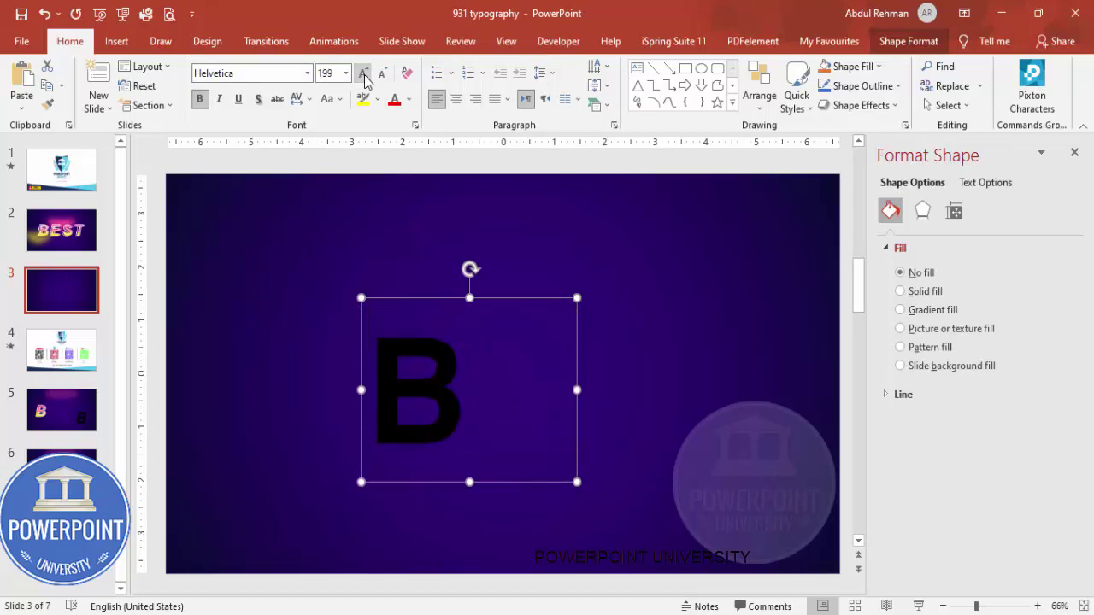
Duplicate the B and arrange the two copies side by side on the slide.
drag(505, 301, 617, 258)
click(345, 244)
drag(345, 243, 291, 219)
click(488, 342)
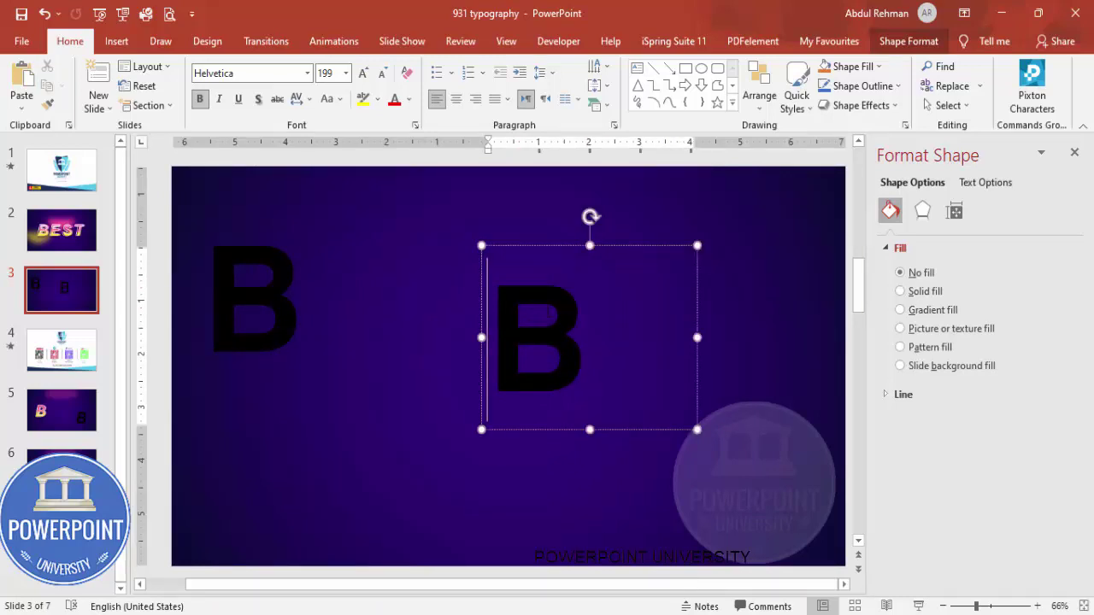
click(543, 245)
drag(544, 244, 491, 242)
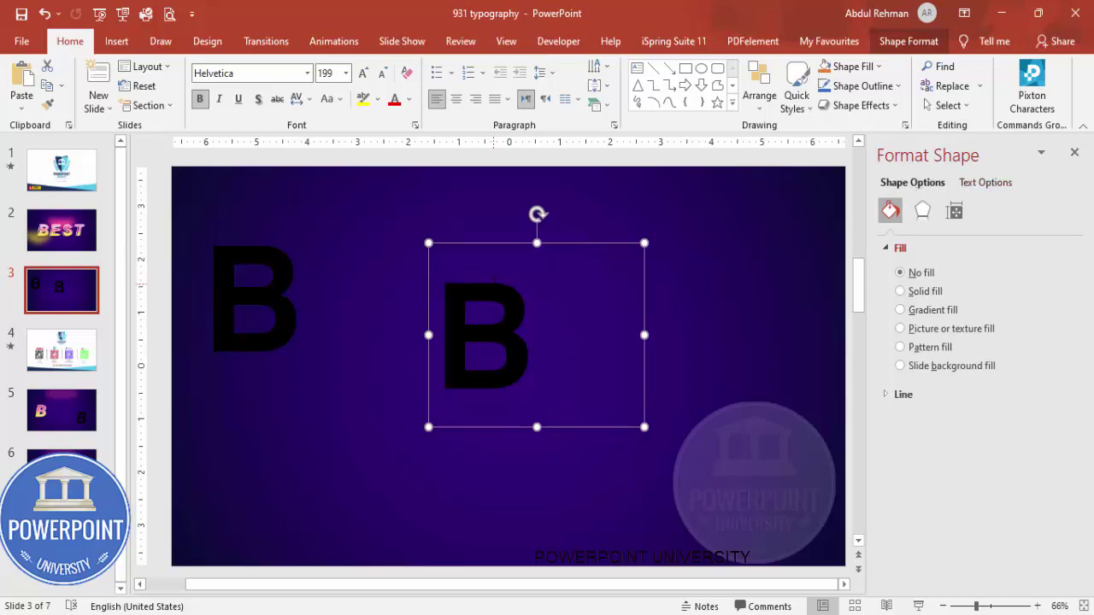
Switch the right-hand B's text fill to a linear gradient.
click(991, 188)
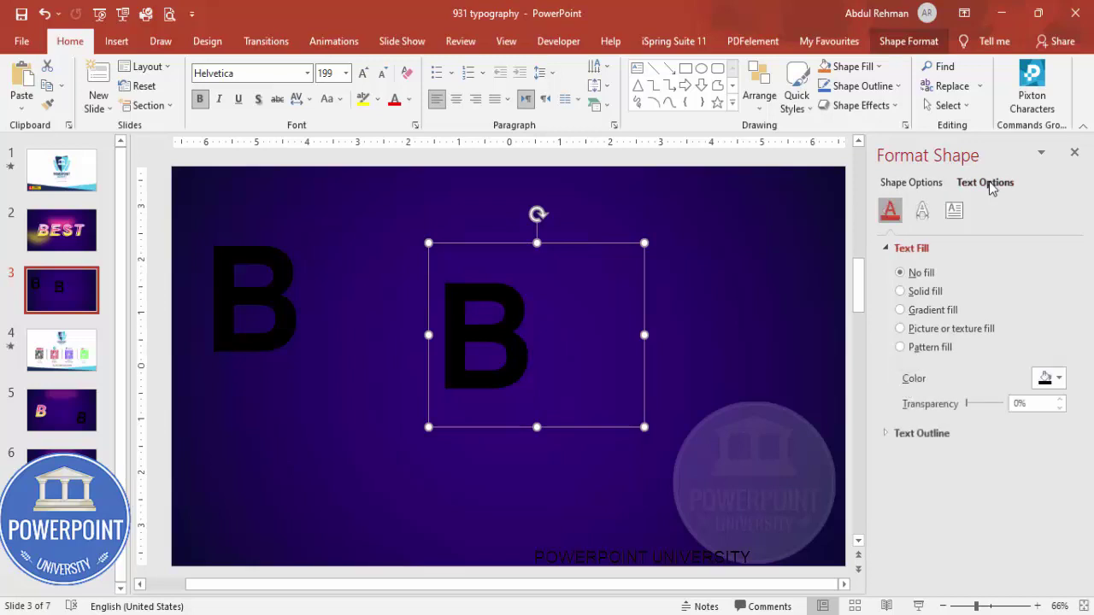
click(930, 310)
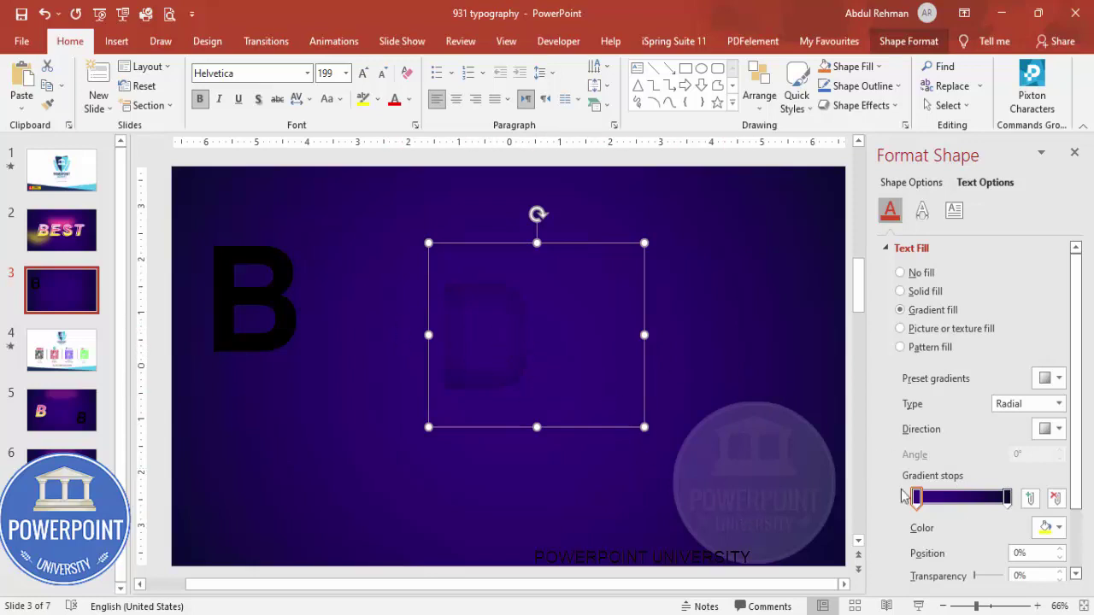
click(1022, 407)
click(1008, 421)
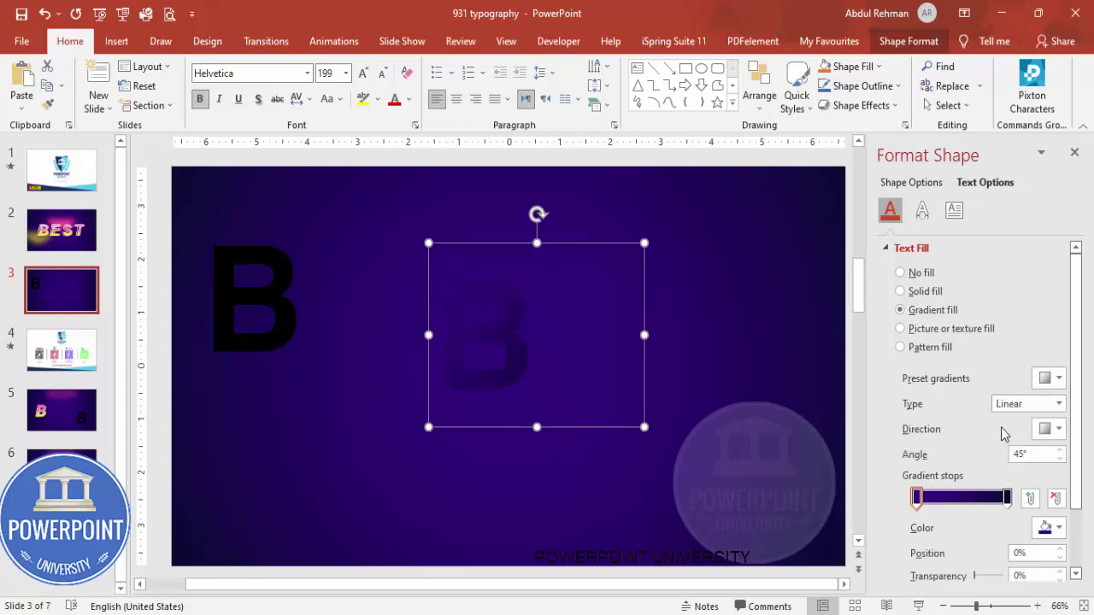
Colour the gradient stops pink, pink and yellow, with direction Linear Down.
click(1046, 529)
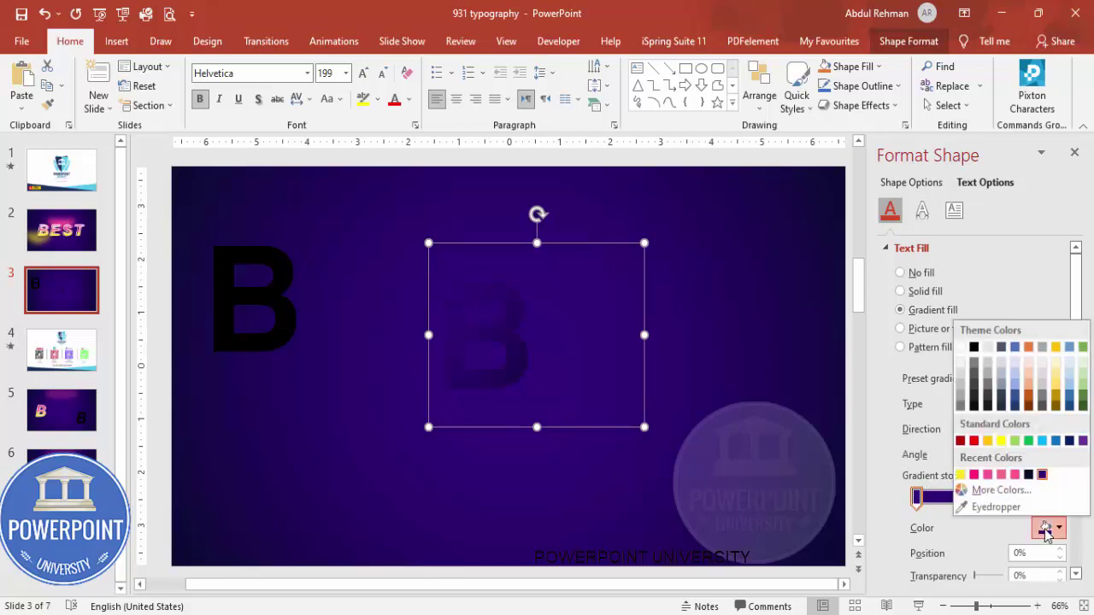
click(975, 475)
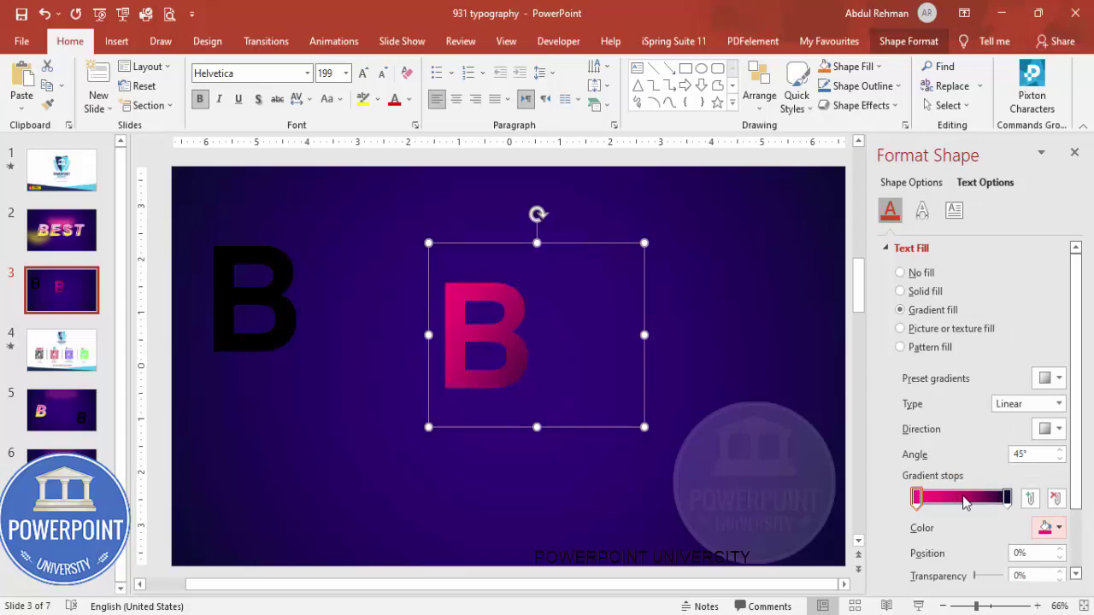
click(966, 502)
click(1045, 527)
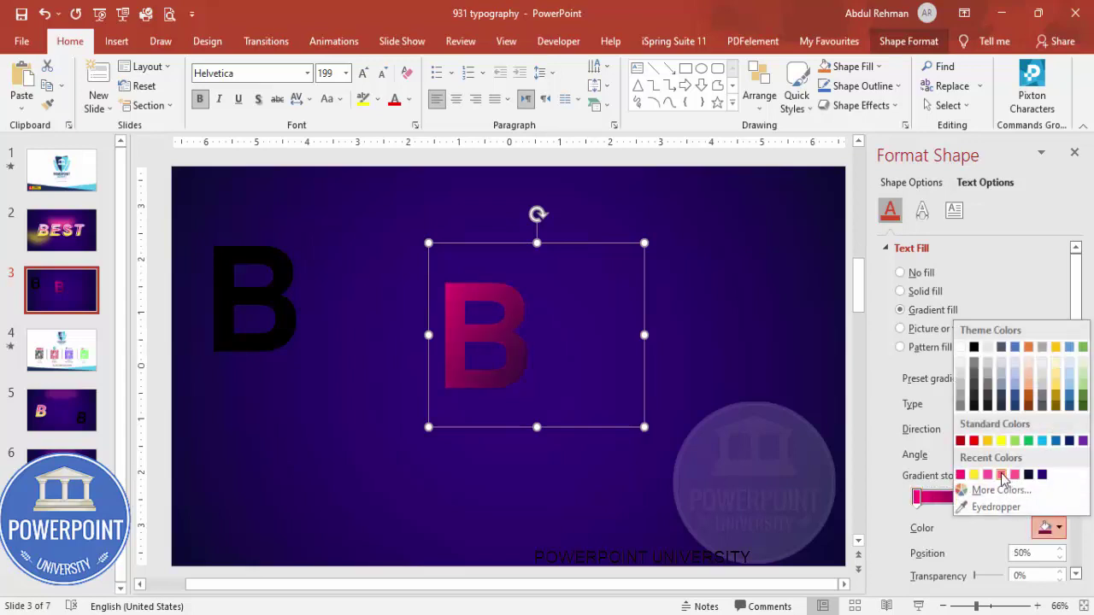
click(1003, 476)
click(1016, 502)
click(1044, 528)
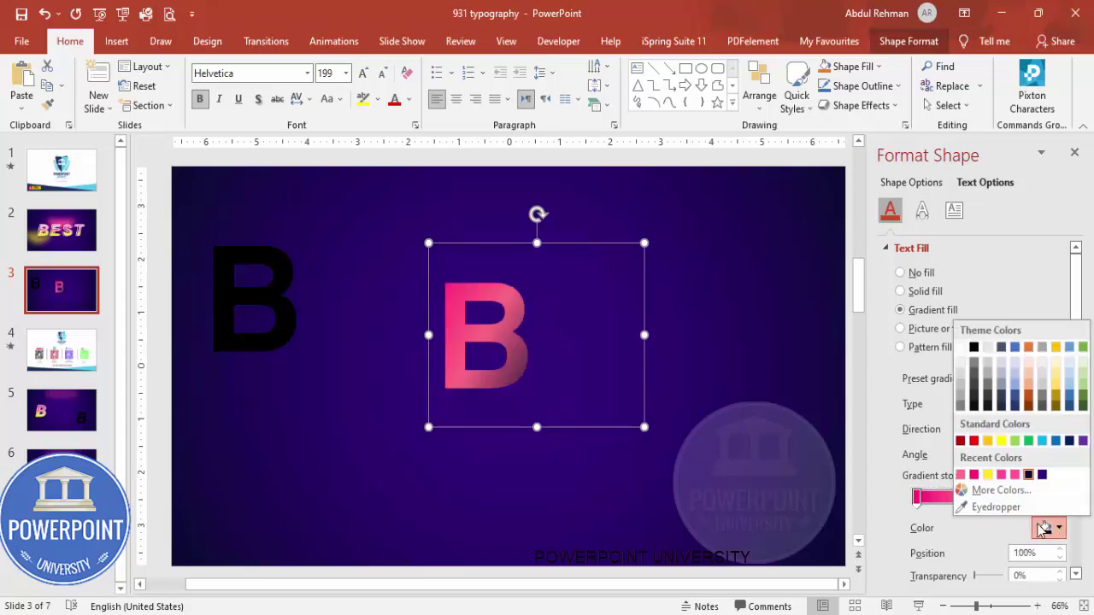
click(988, 475)
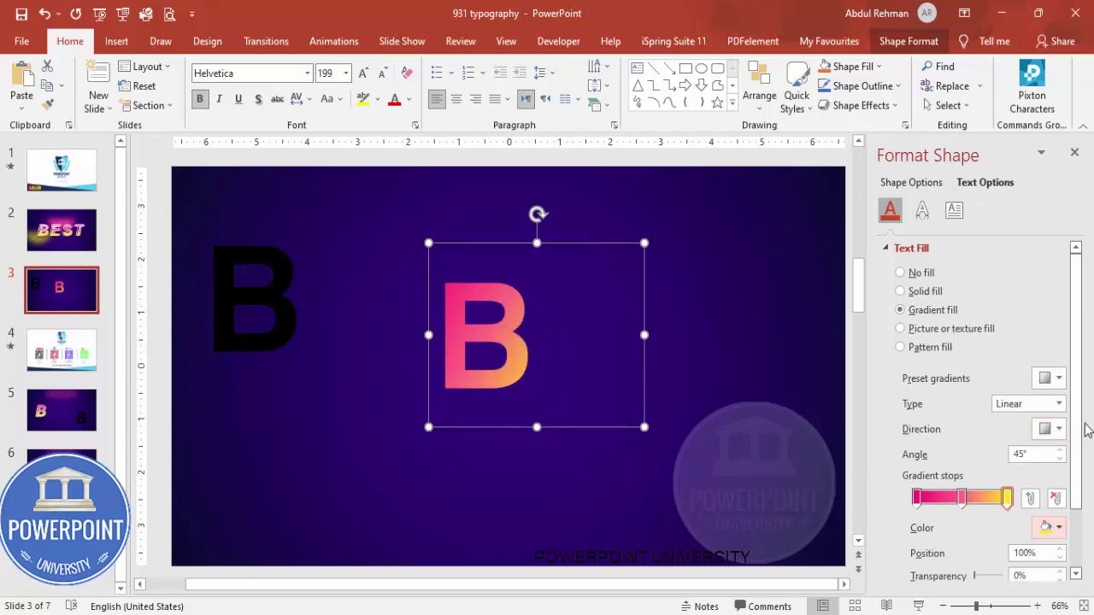
click(1051, 429)
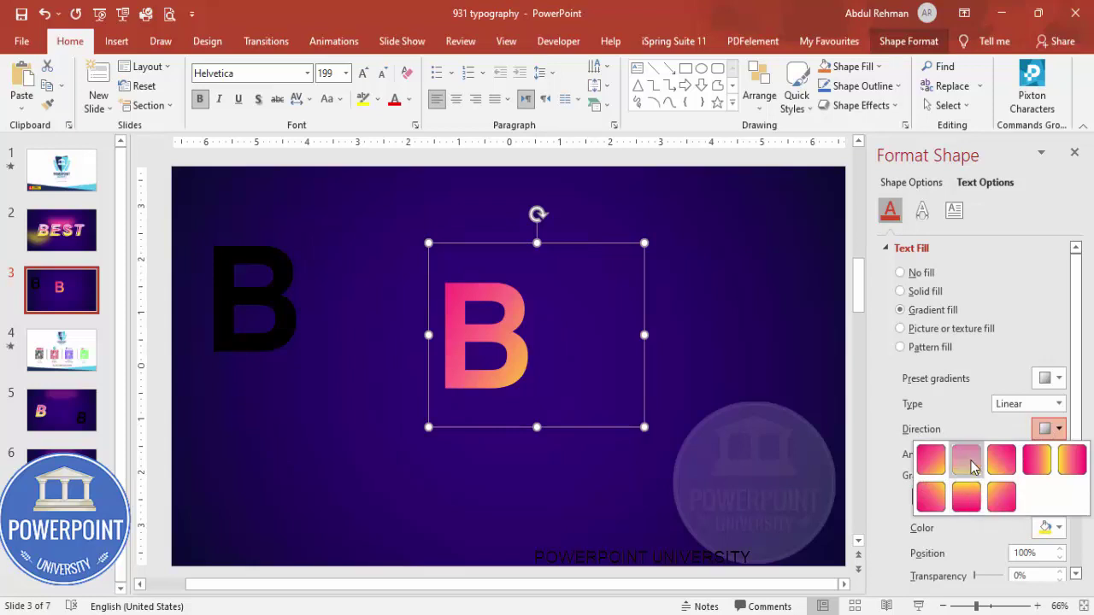
click(970, 464)
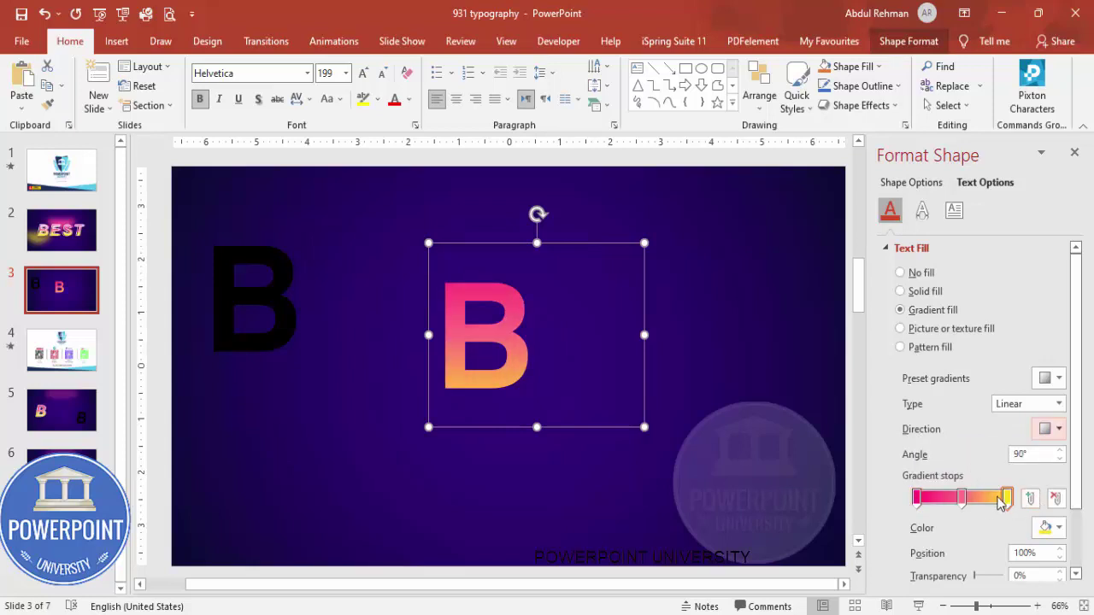
Move the yellow stop to 88%, reposition the gradient B, and copy it to the right.
drag(1006, 500, 940, 504)
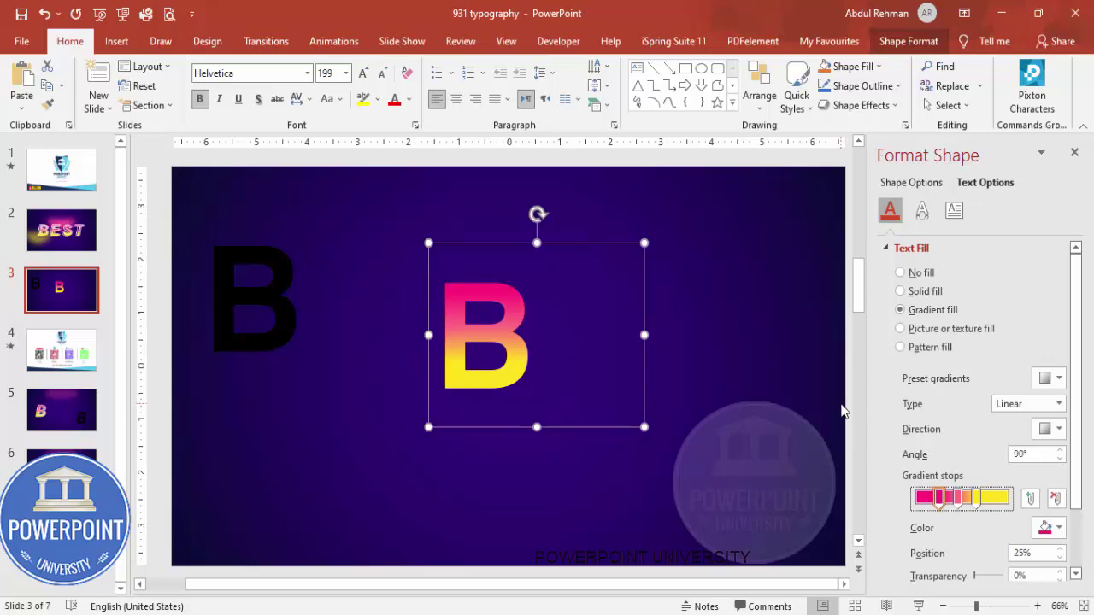
drag(557, 246, 451, 276)
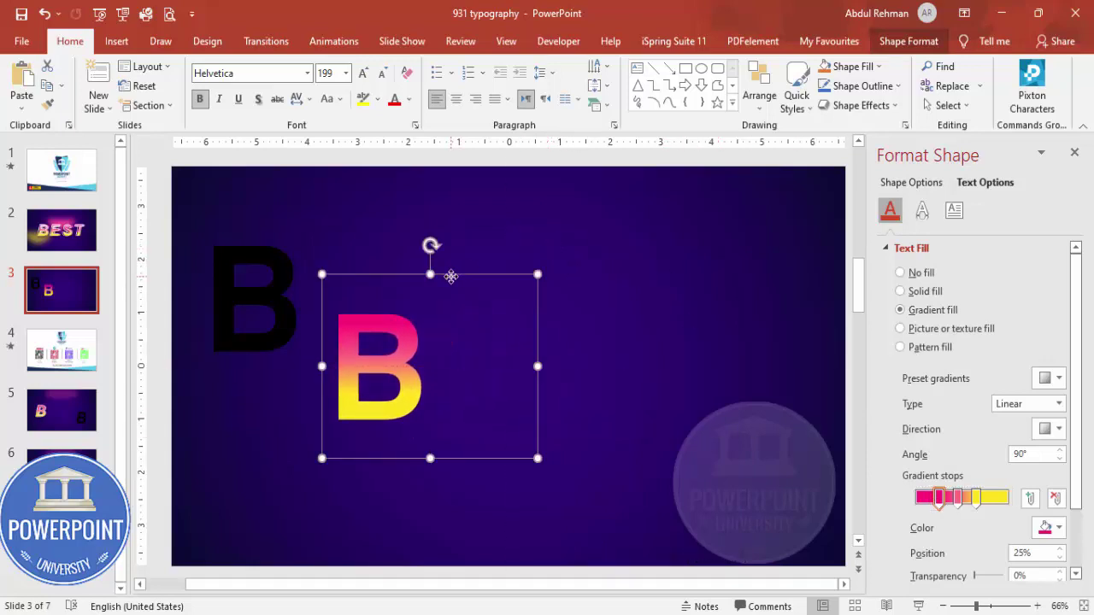
drag(453, 276, 667, 285)
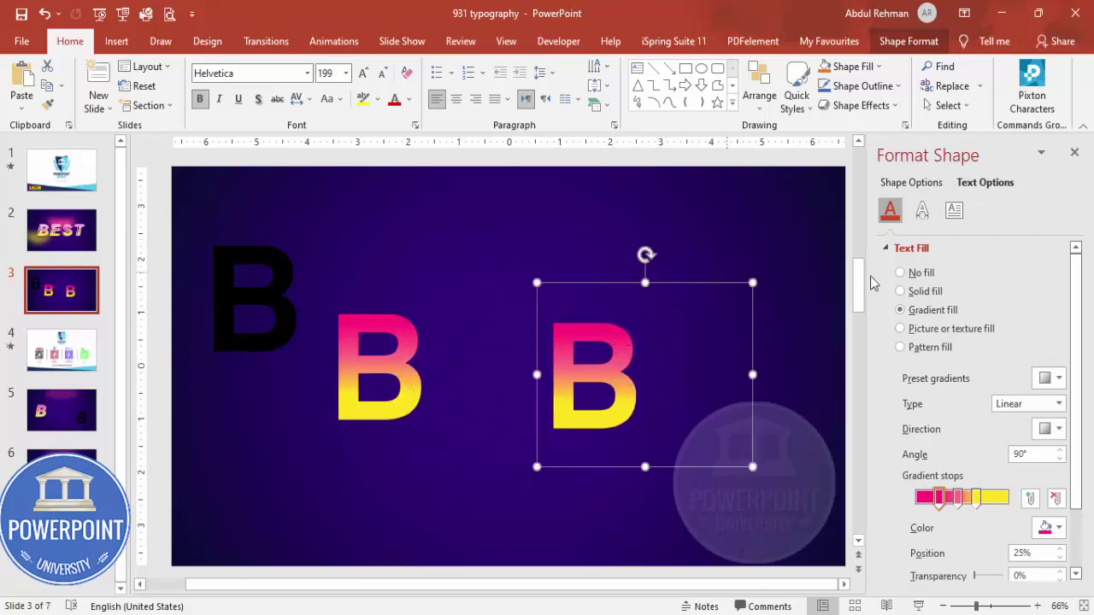
Apply the Perspective: Left 3-D rotation preset to the right-hand gradient B.
click(921, 215)
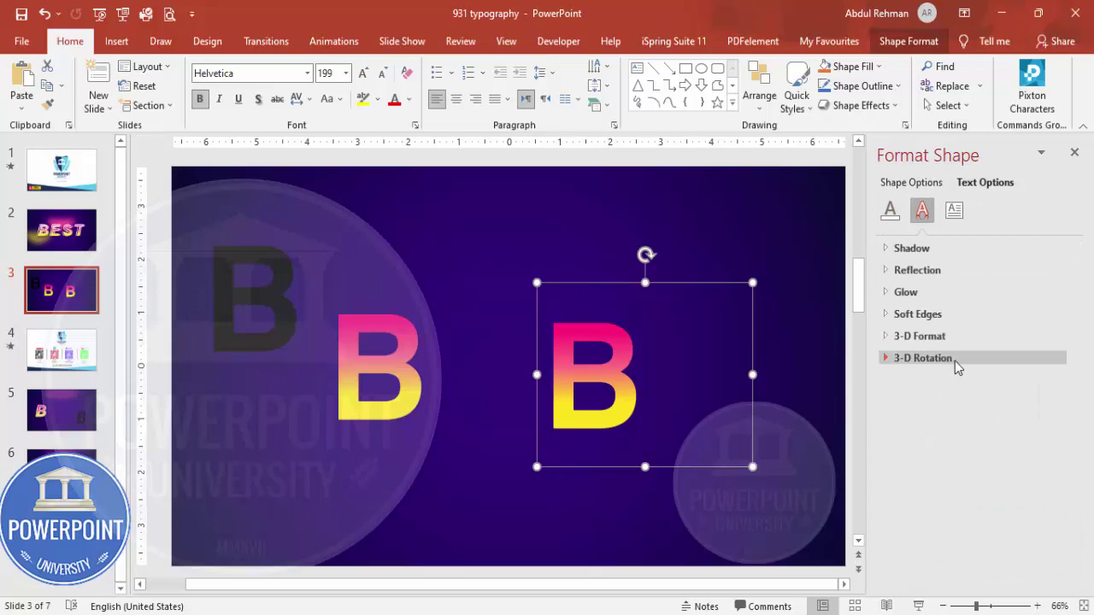
click(964, 360)
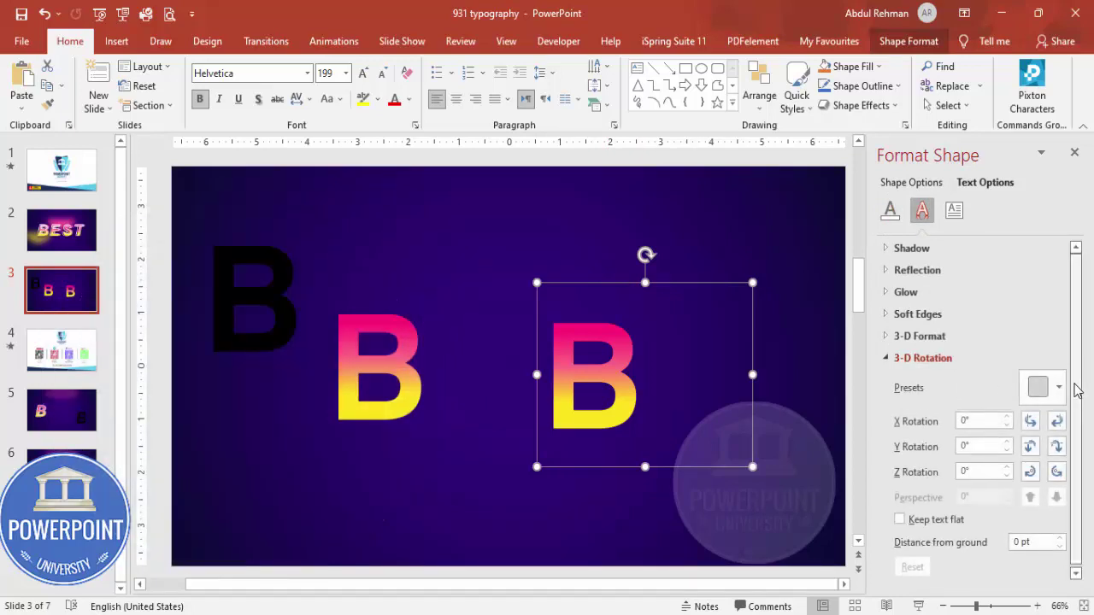
click(1050, 389)
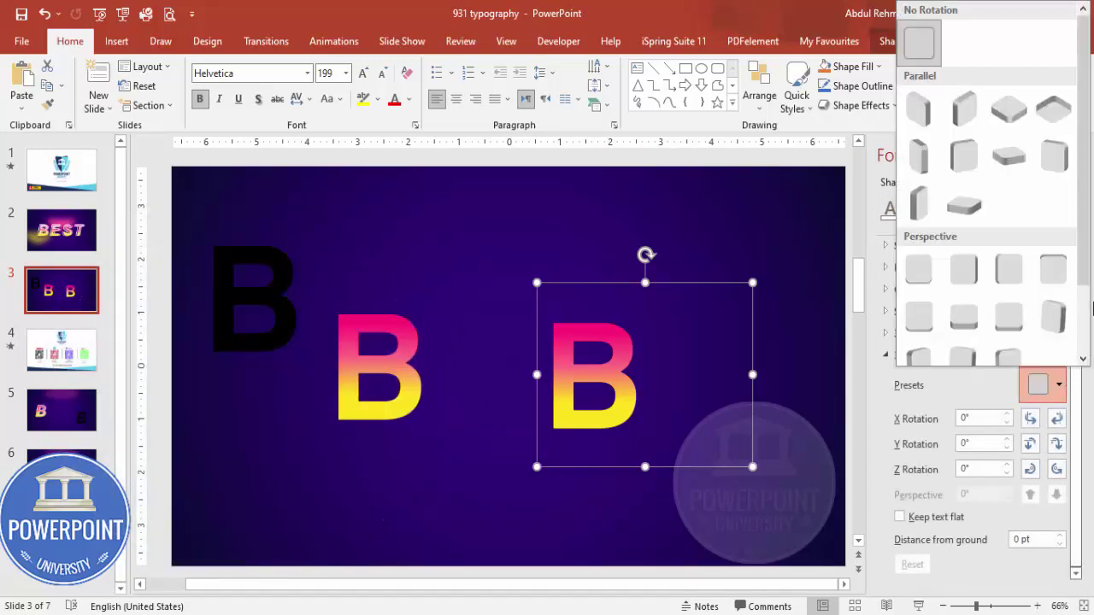
scroll(1081, 295, down, 2)
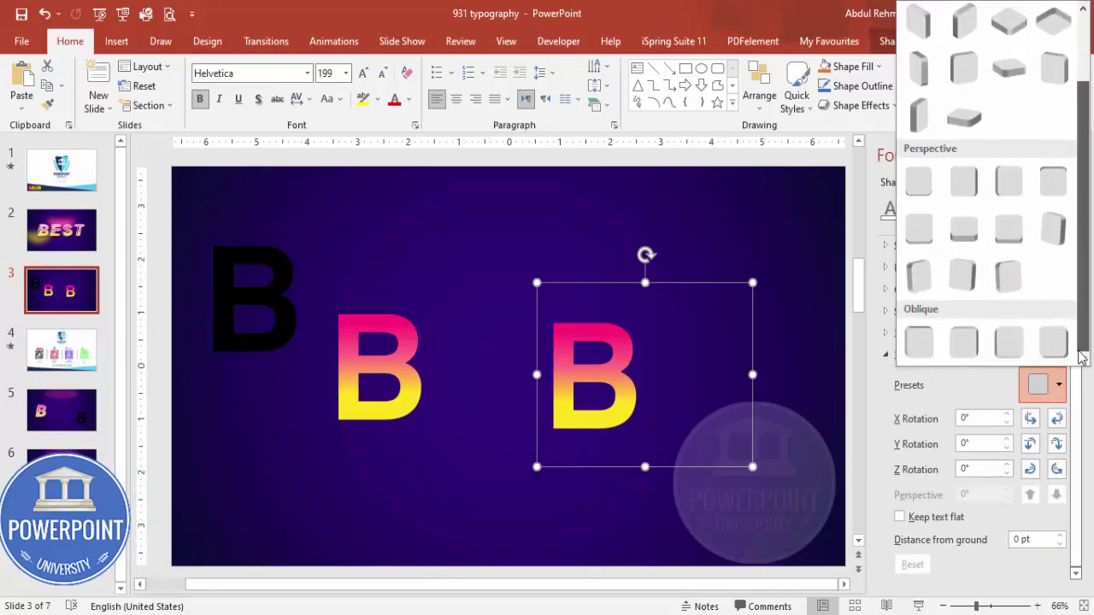
click(971, 196)
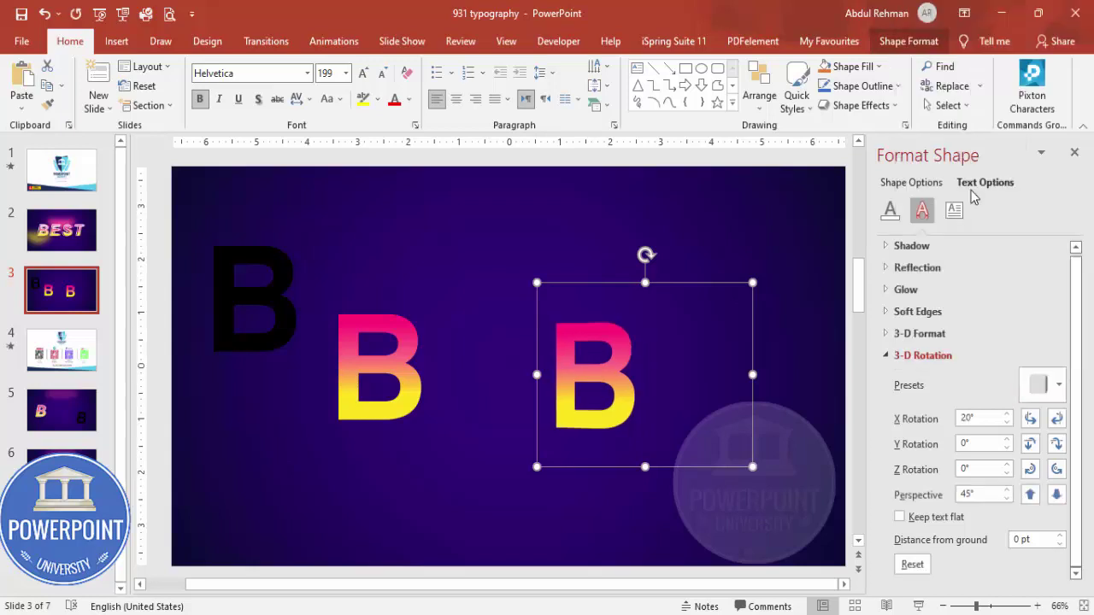
click(937, 334)
Raise the 3-D B's extrusion depth to 25 pt.
scroll(1079, 440, down, 2)
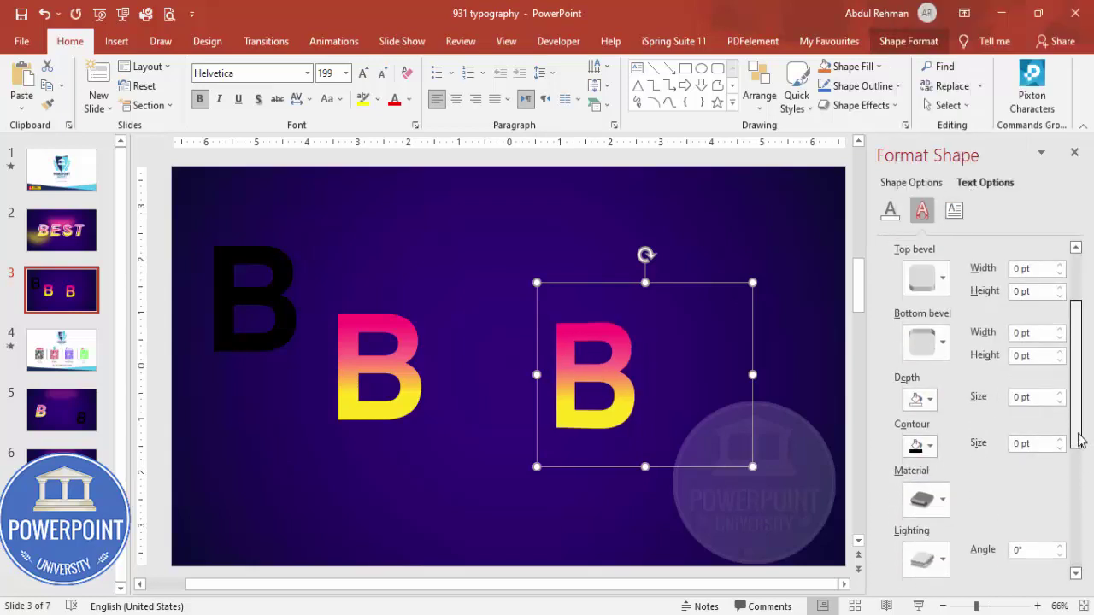
click(1061, 392)
drag(1061, 391, 1061, 392)
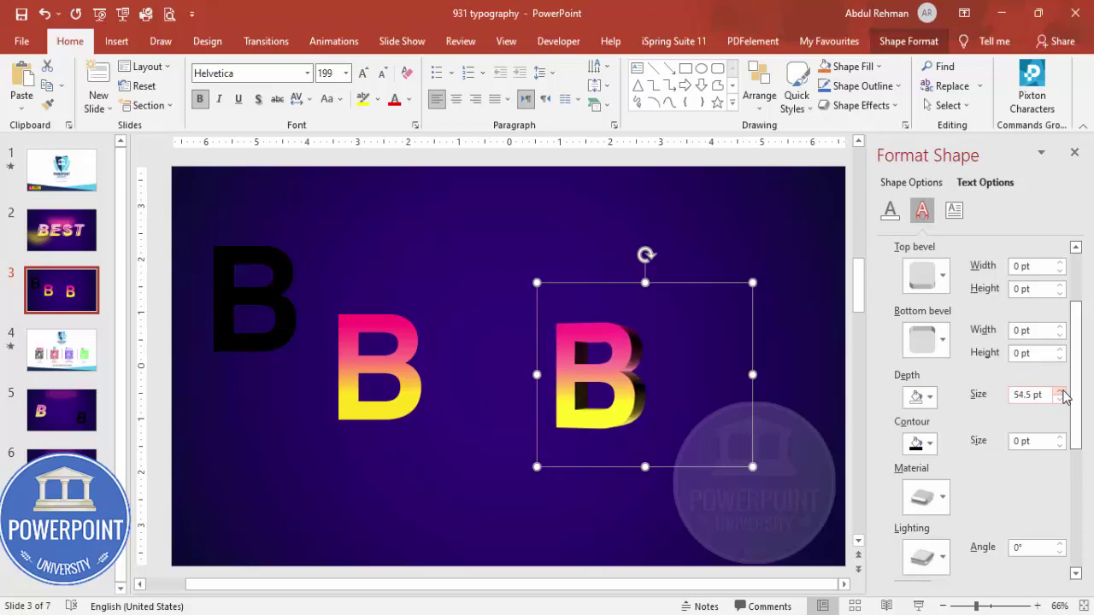
Light the 3-D B with the last Special preset and a Translucent material.
scroll(1079, 369, down, 4)
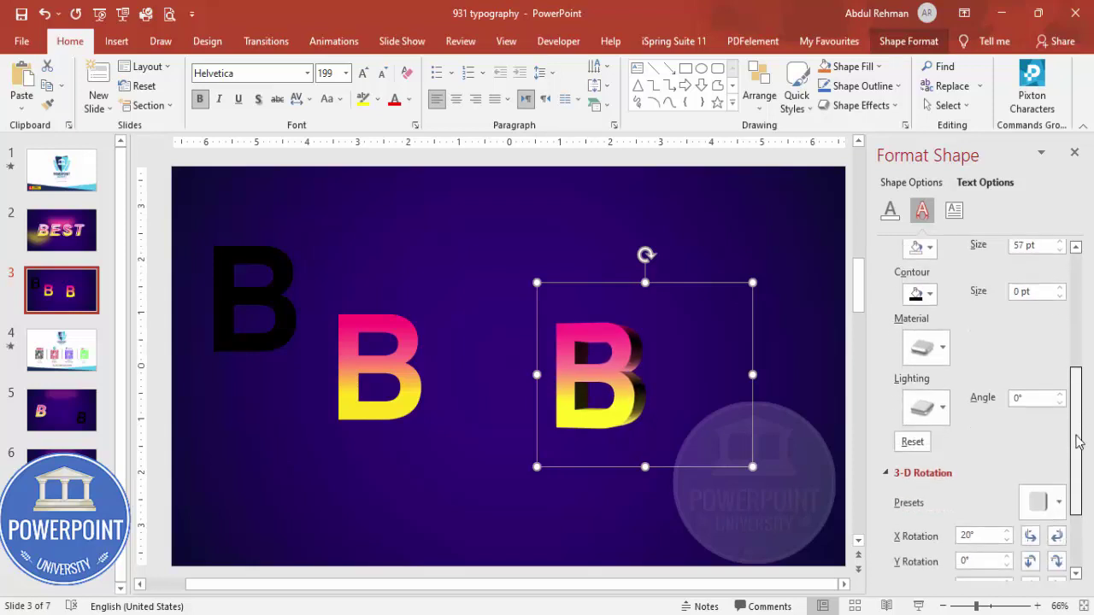
click(925, 391)
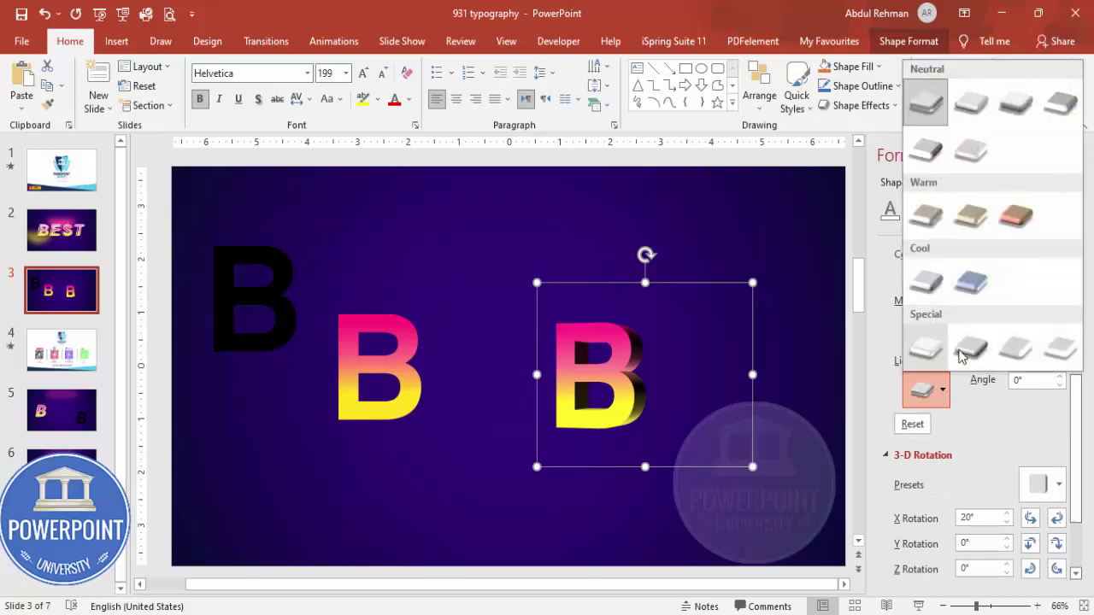
click(1053, 357)
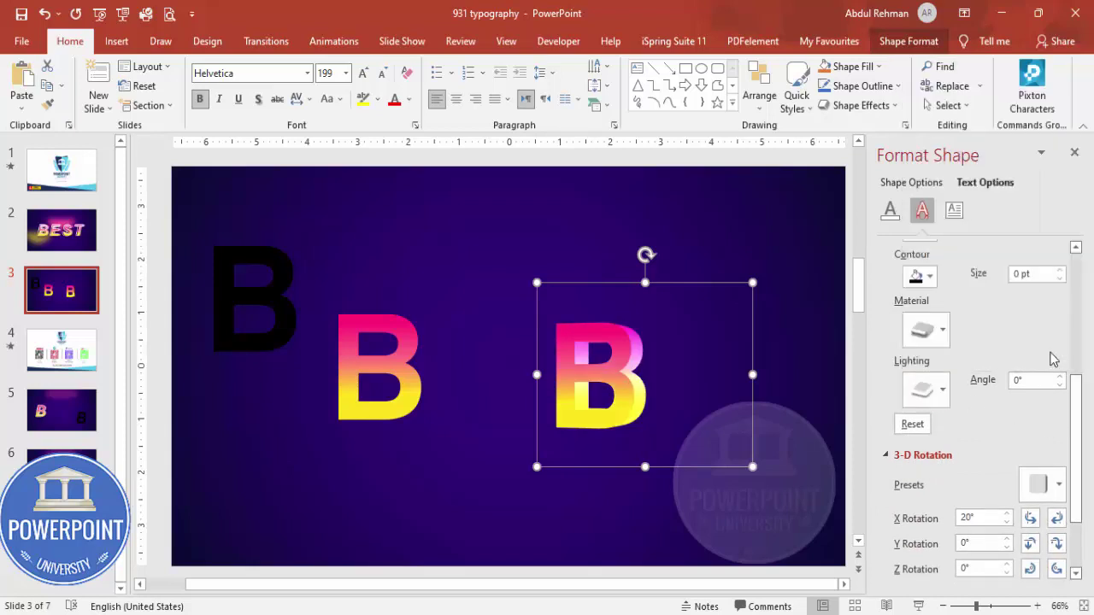
click(932, 332)
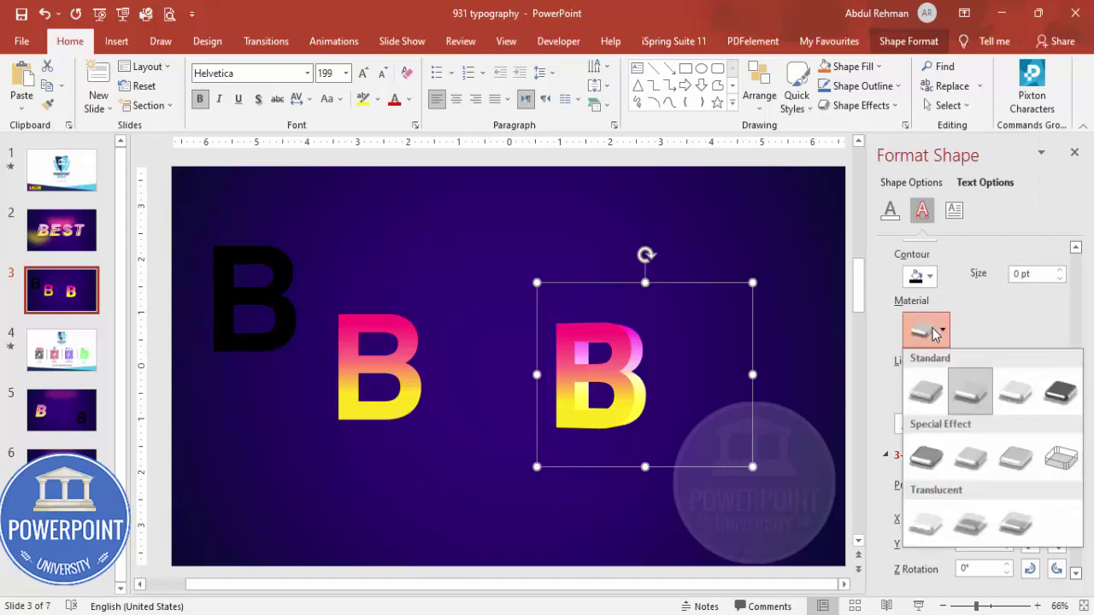
click(976, 523)
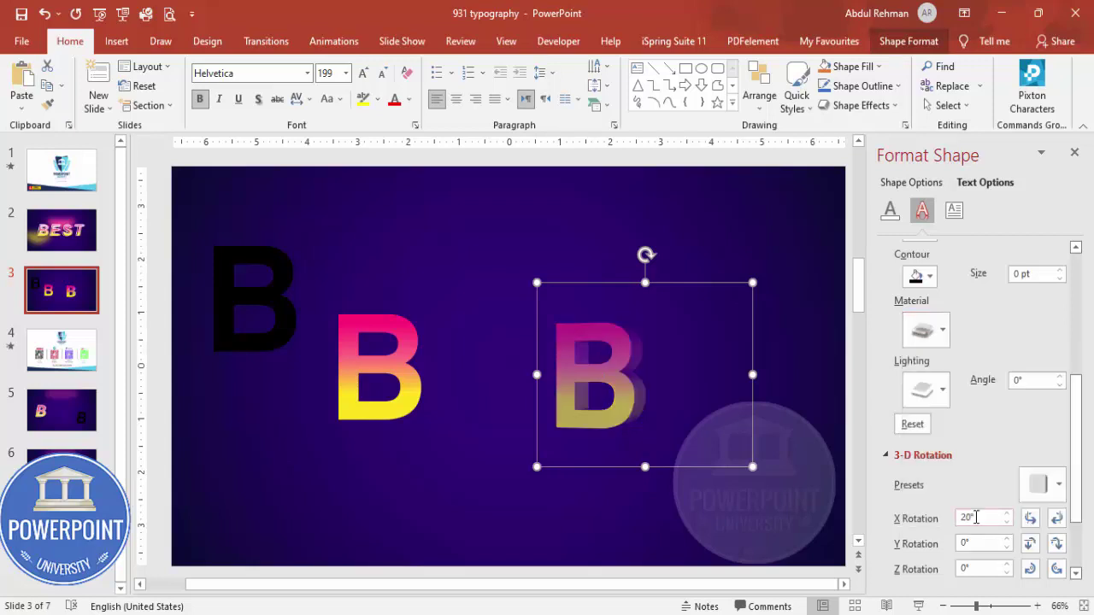
click(945, 395)
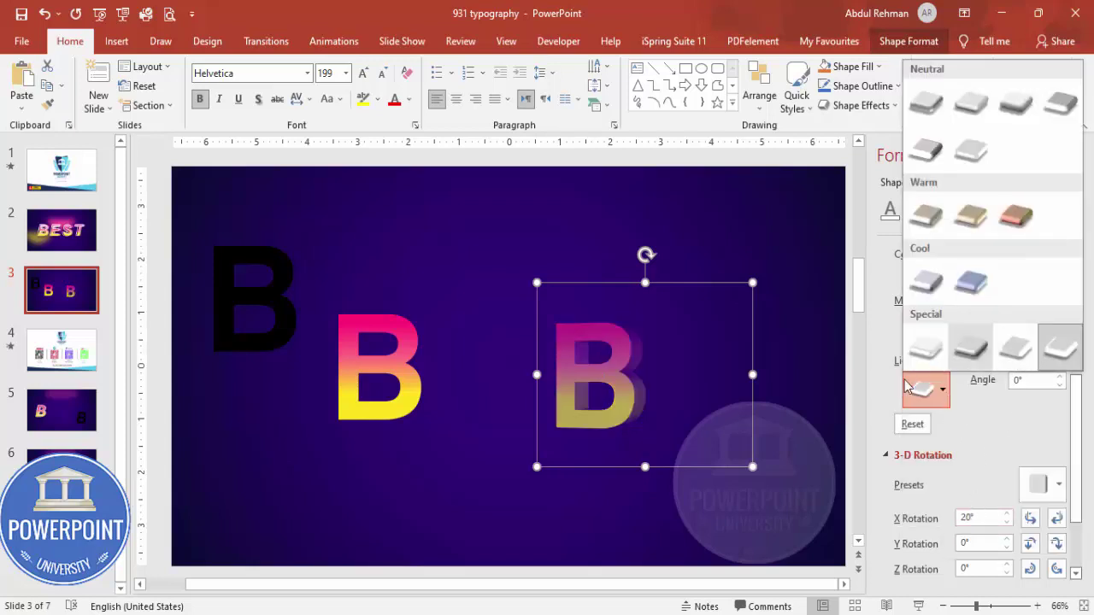
click(952, 444)
click(925, 329)
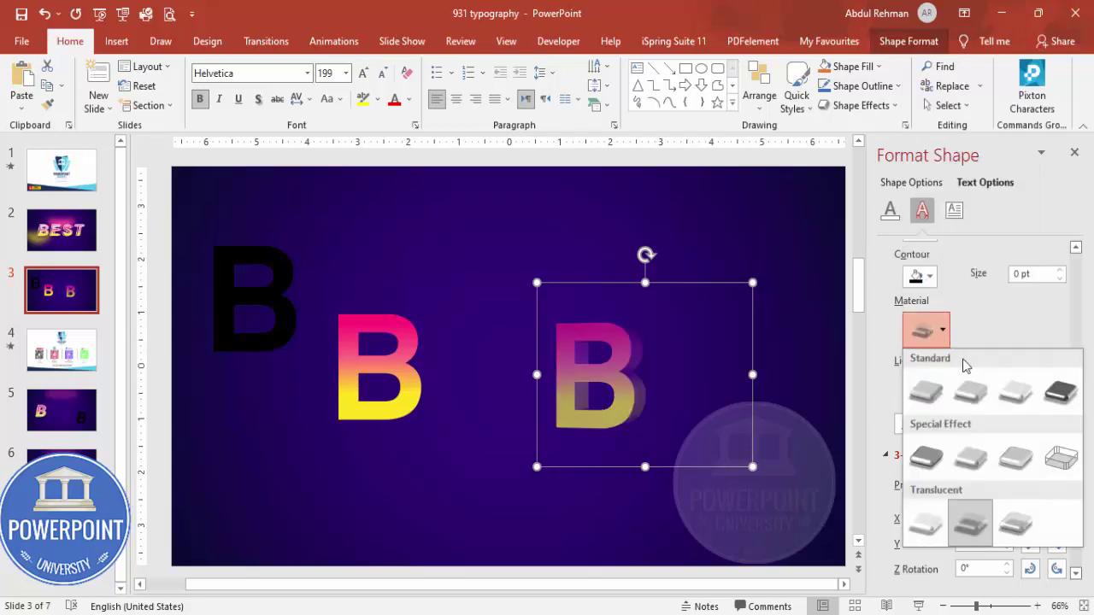
click(1011, 521)
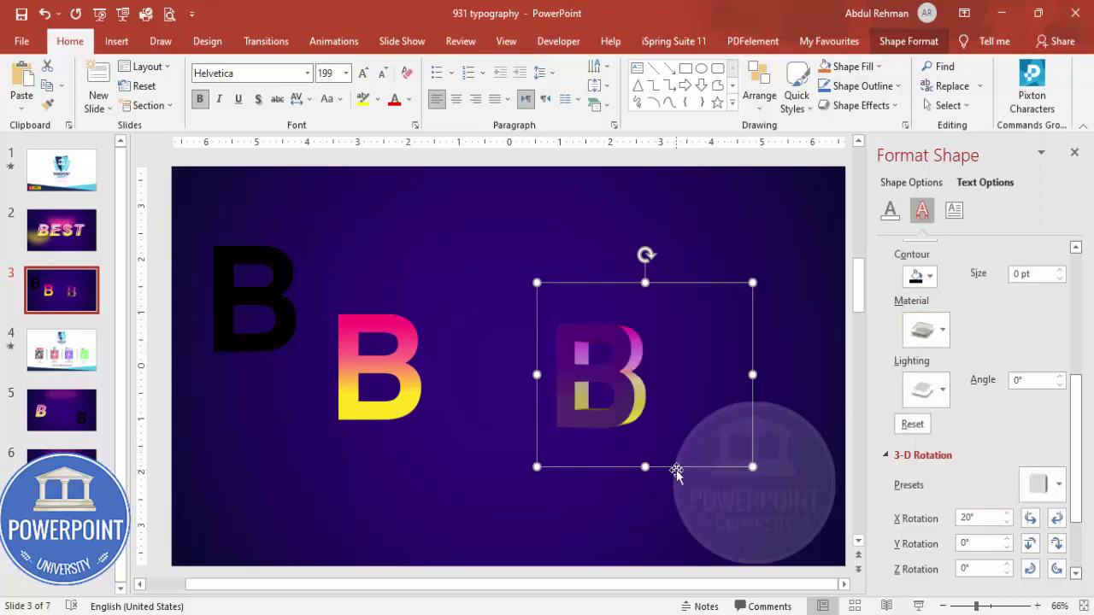
click(418, 386)
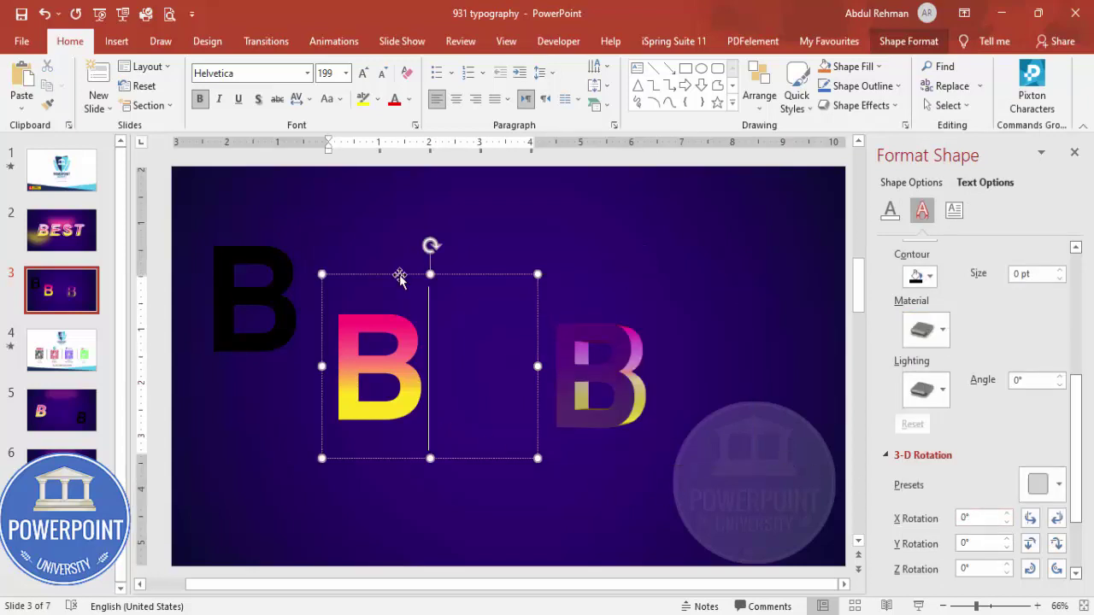
Narrow both B text boxes and align the gradient B exactly over the translucent 3-D B.
drag(538, 366, 466, 361)
click(717, 365)
drag(752, 374, 679, 374)
click(418, 274)
drag(418, 274, 629, 289)
key(ctrl+Right)
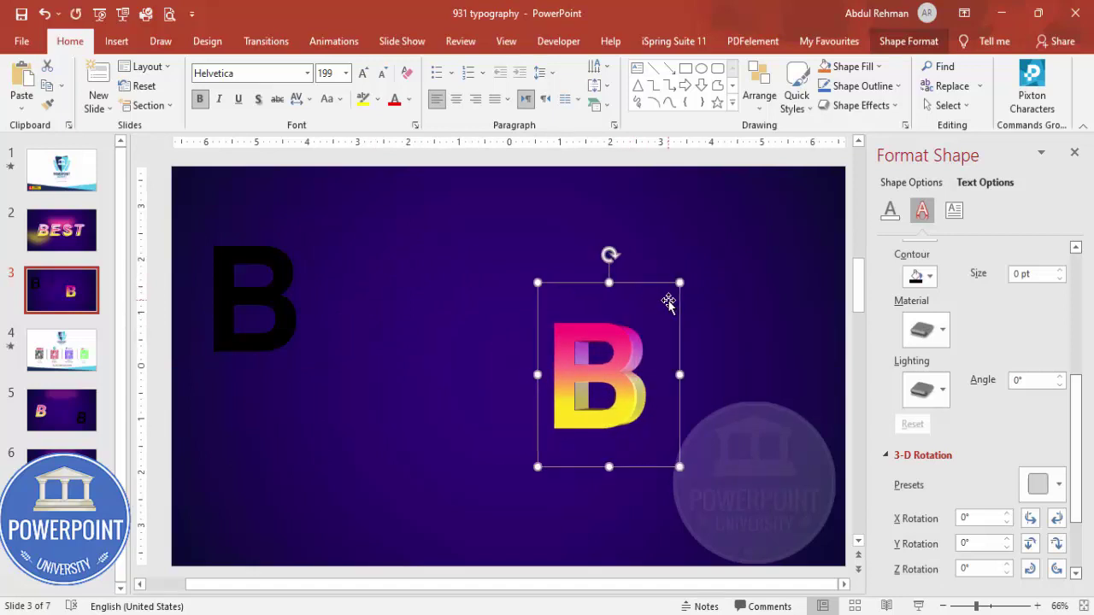
key(ctrl+Right)
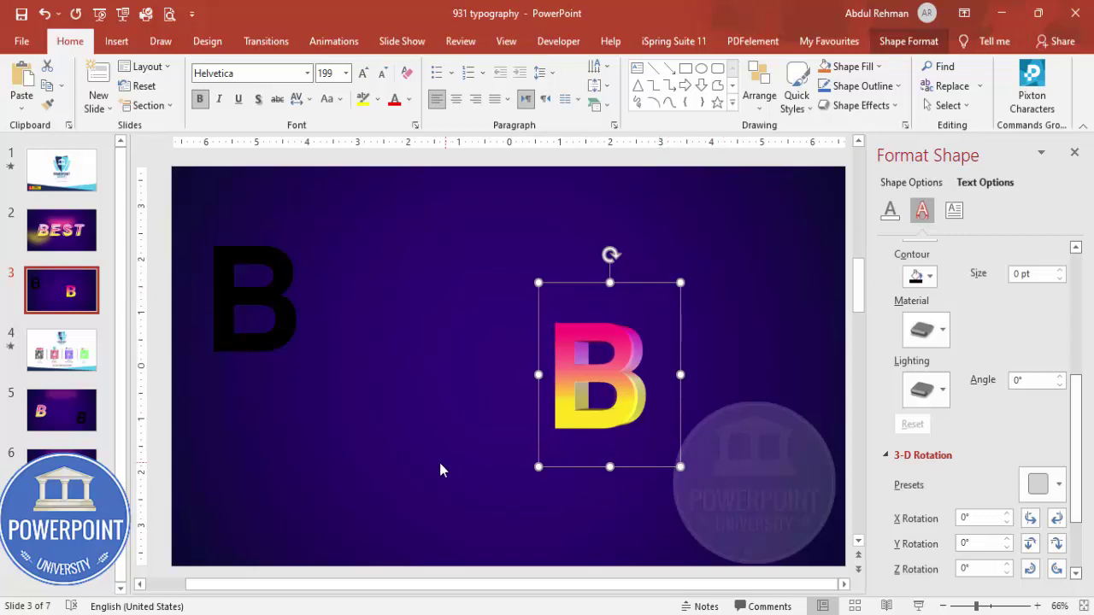
click(305, 299)
Copy the black B below the original and narrow the copy's text box.
click(278, 206)
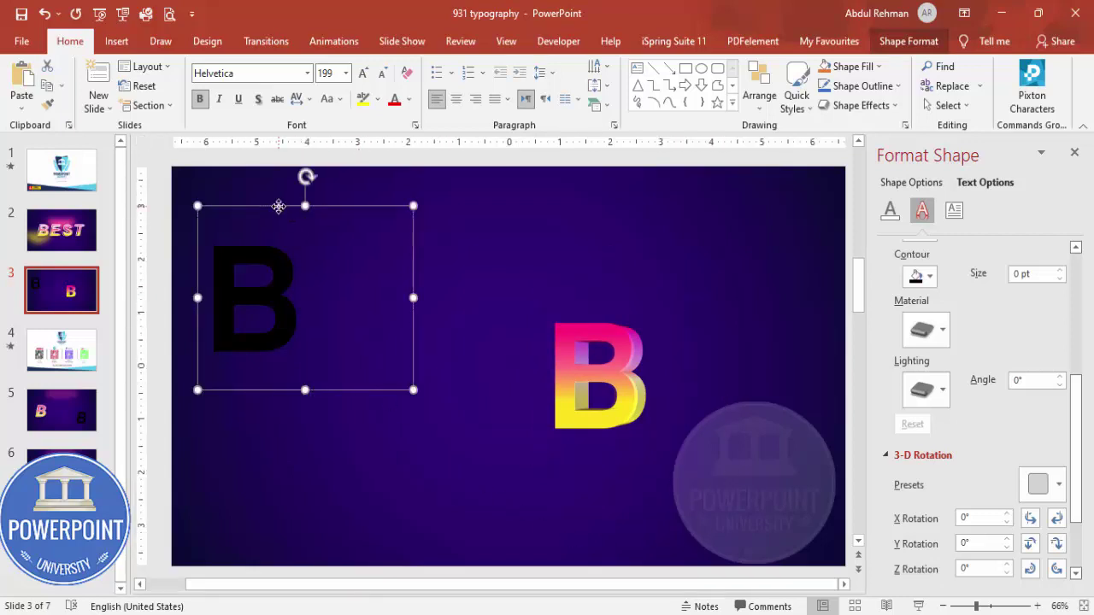
drag(357, 214, 488, 373)
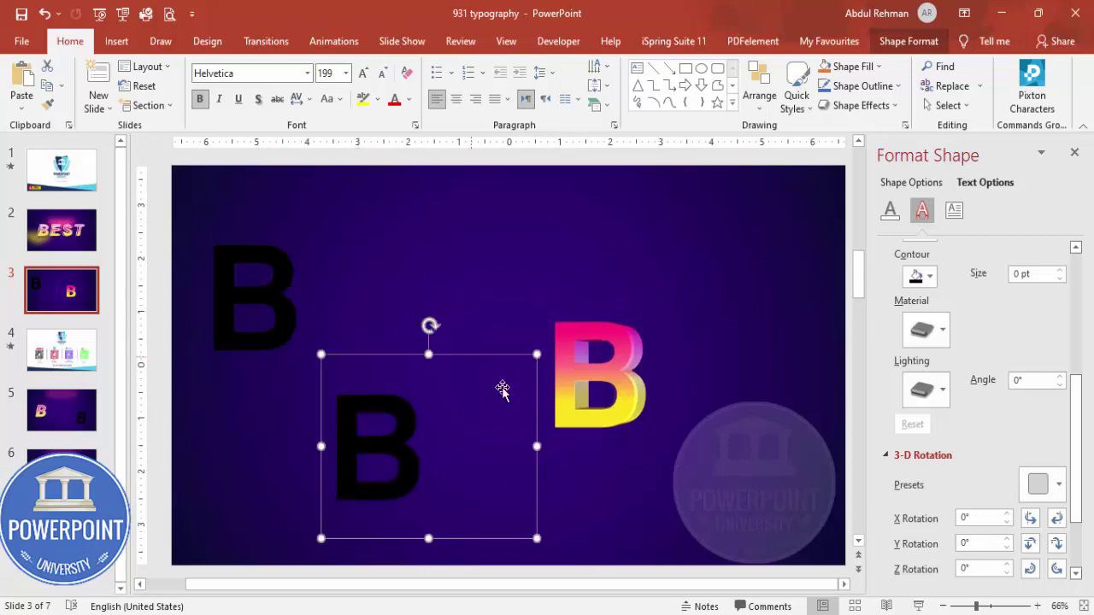
drag(536, 447, 480, 448)
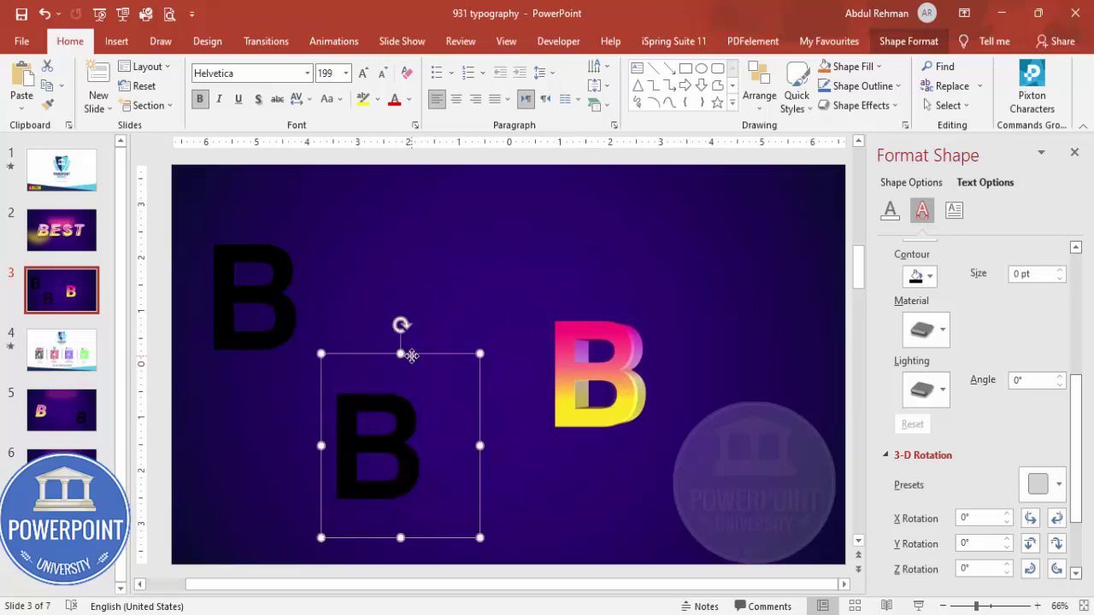
Make the copy hollow with No Fill and a white 2¼ pt outline.
click(903, 42)
click(694, 90)
key(Escape)
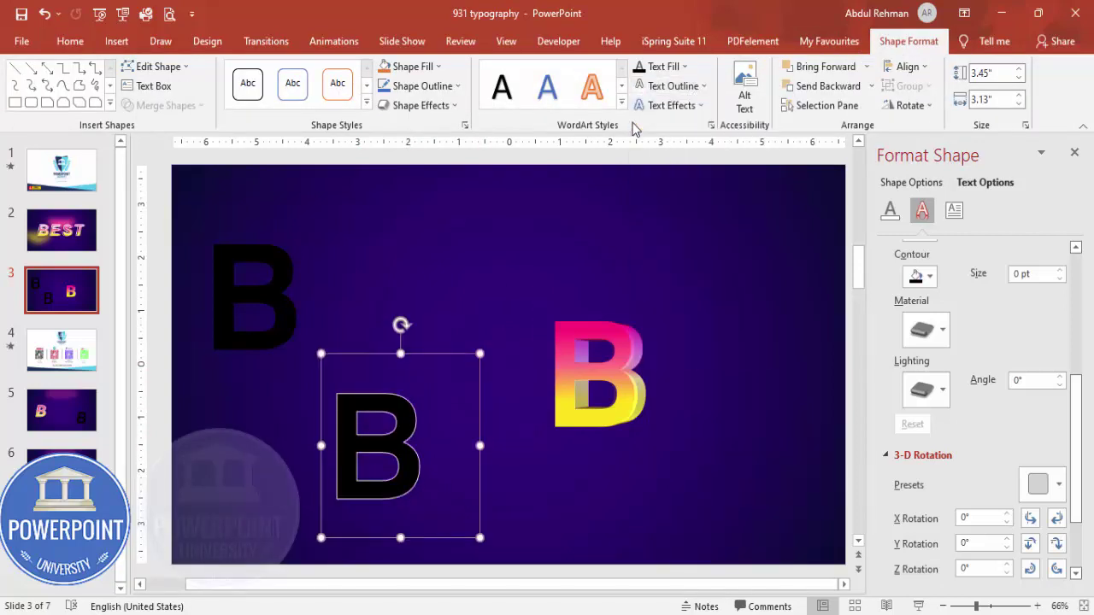
click(667, 67)
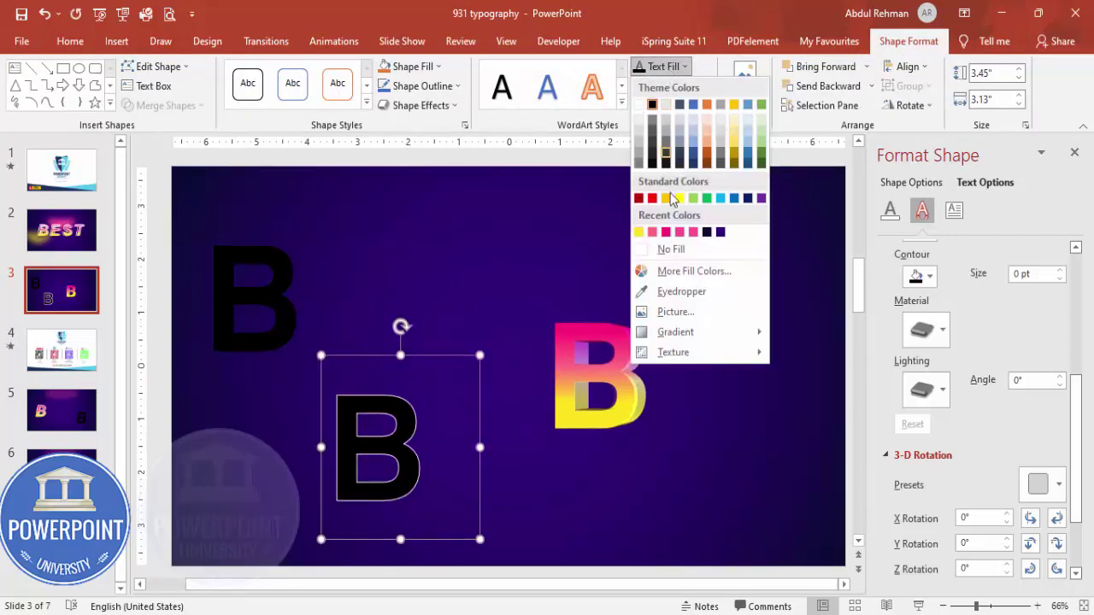
click(685, 249)
click(670, 85)
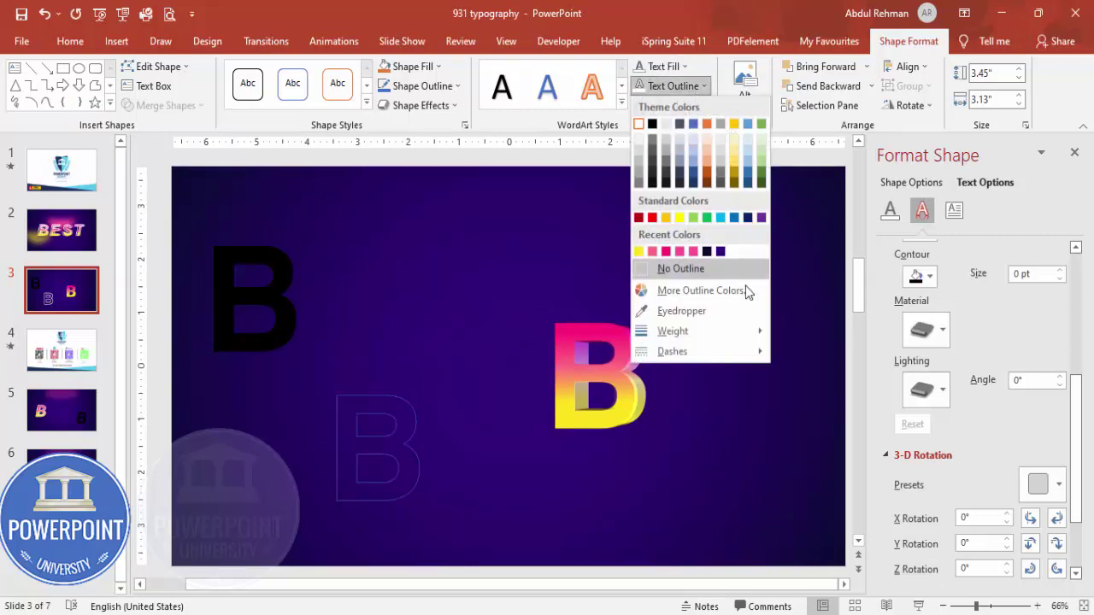
mouse_move(741, 332)
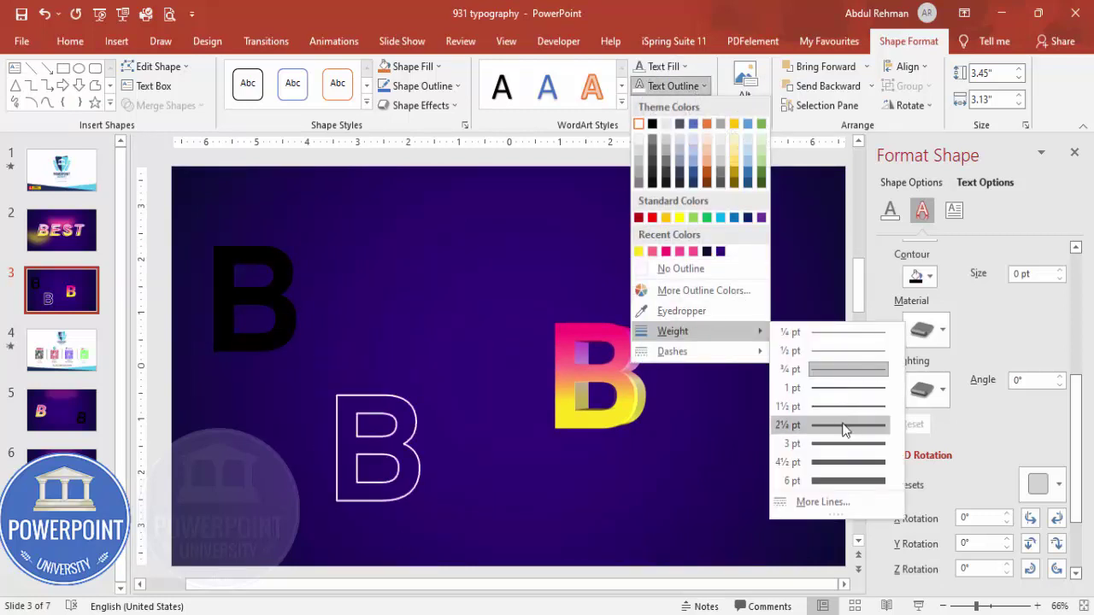
click(842, 429)
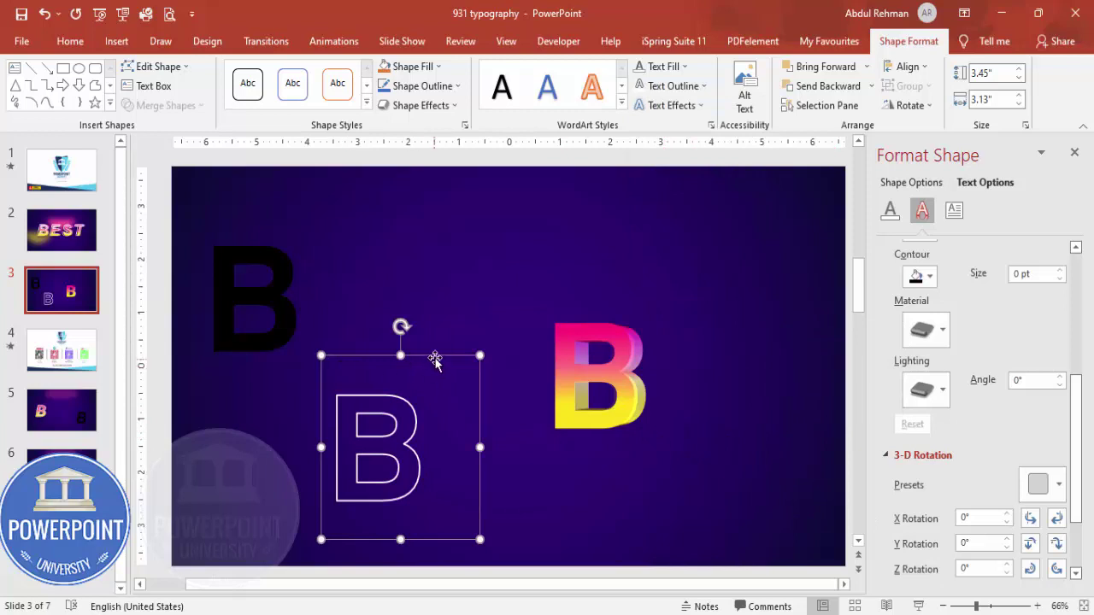
drag(428, 359, 418, 359)
click(305, 299)
click(279, 203)
Duplicate the black B and give it a gradient fill with a white first stop.
key(ctrl+d)
drag(278, 204, 515, 360)
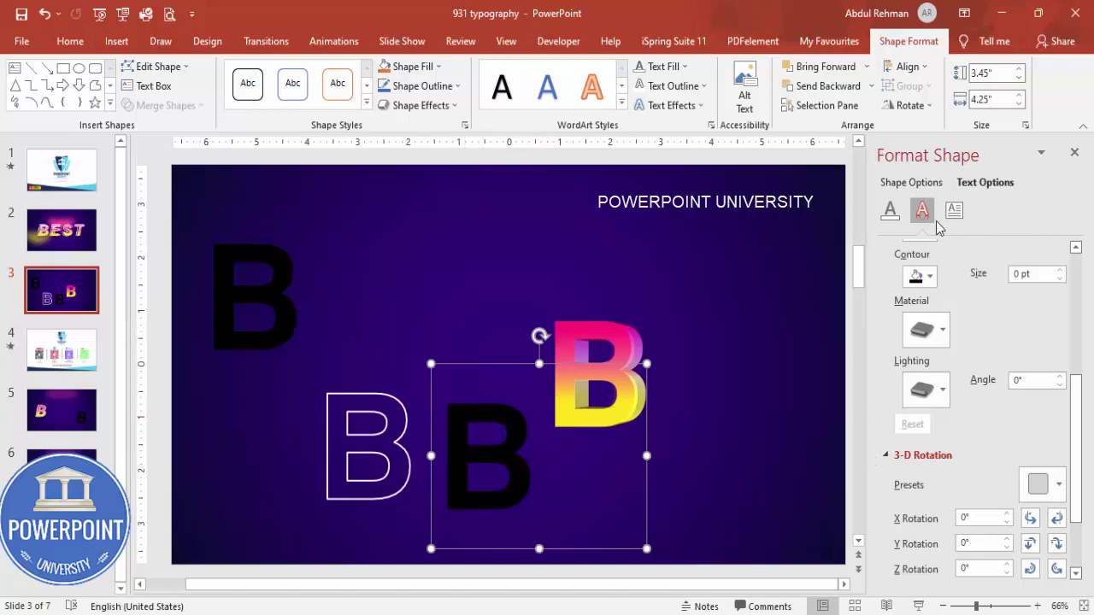
click(889, 210)
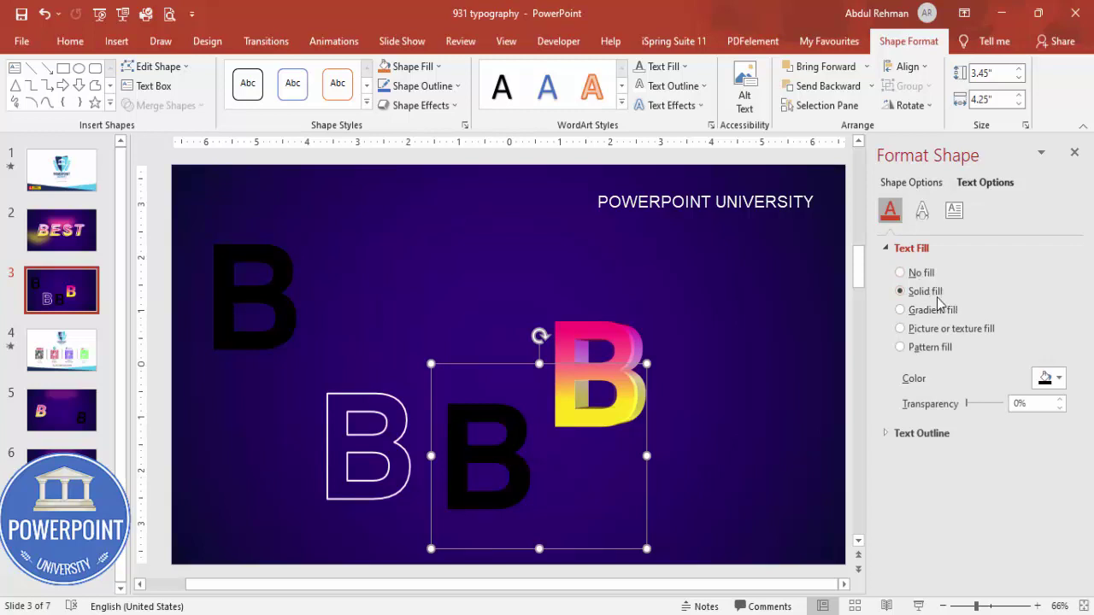
click(936, 311)
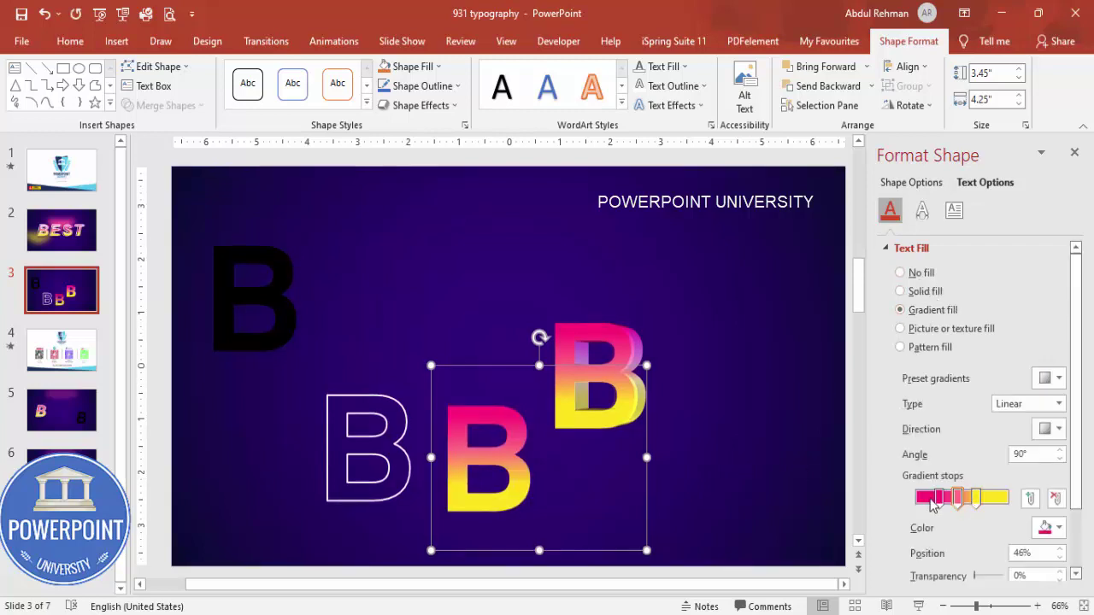
click(958, 503)
click(1054, 499)
click(1049, 527)
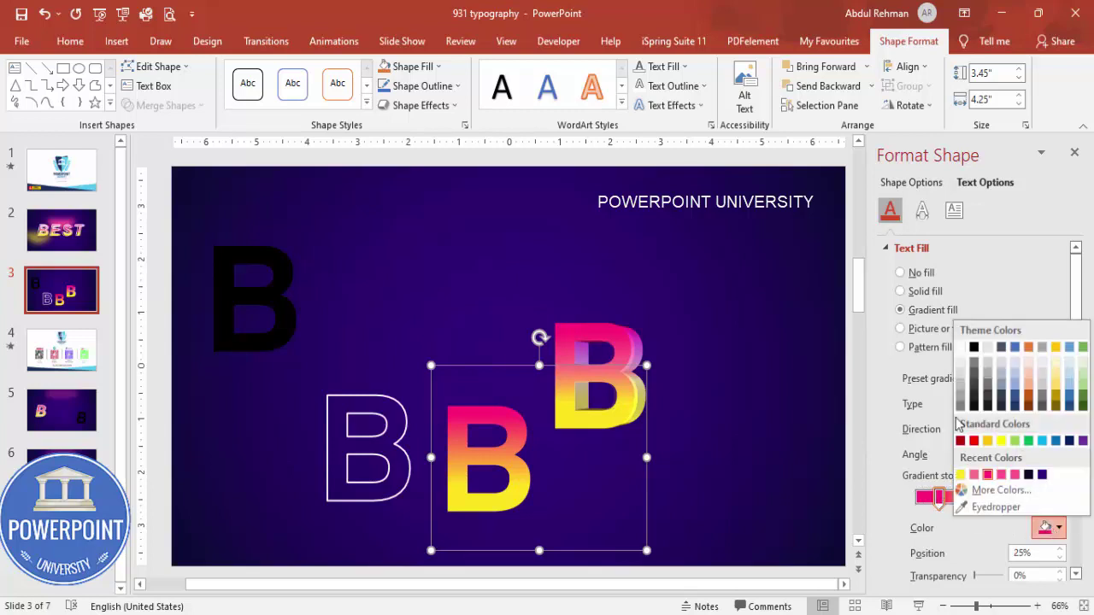
click(961, 347)
Fade the white gradient from 29% to 100% transparency and place it over the outline B.
click(977, 498)
click(1050, 528)
click(963, 347)
scroll(992, 513, down, 2)
drag(975, 507, 1011, 512)
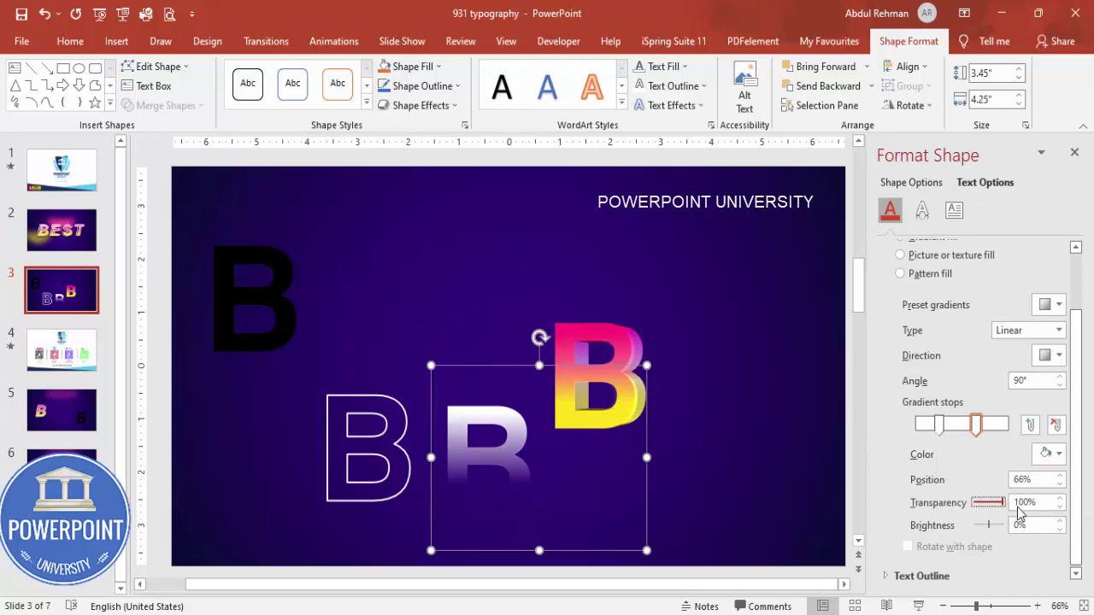
click(940, 427)
drag(978, 504, 984, 509)
drag(975, 425, 972, 430)
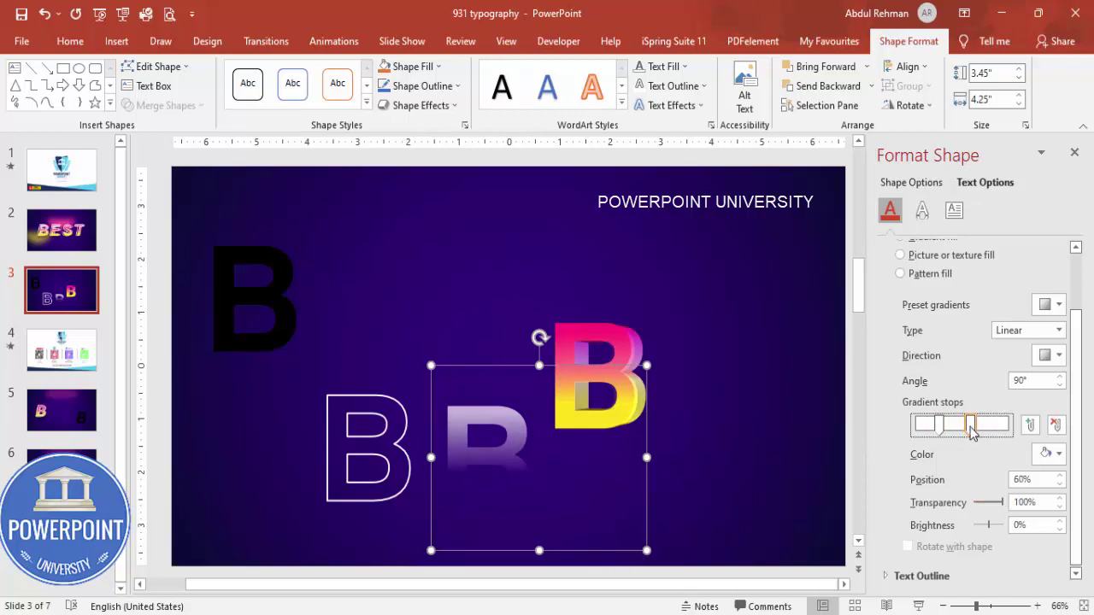
drag(647, 459, 589, 453)
drag(538, 366, 410, 355)
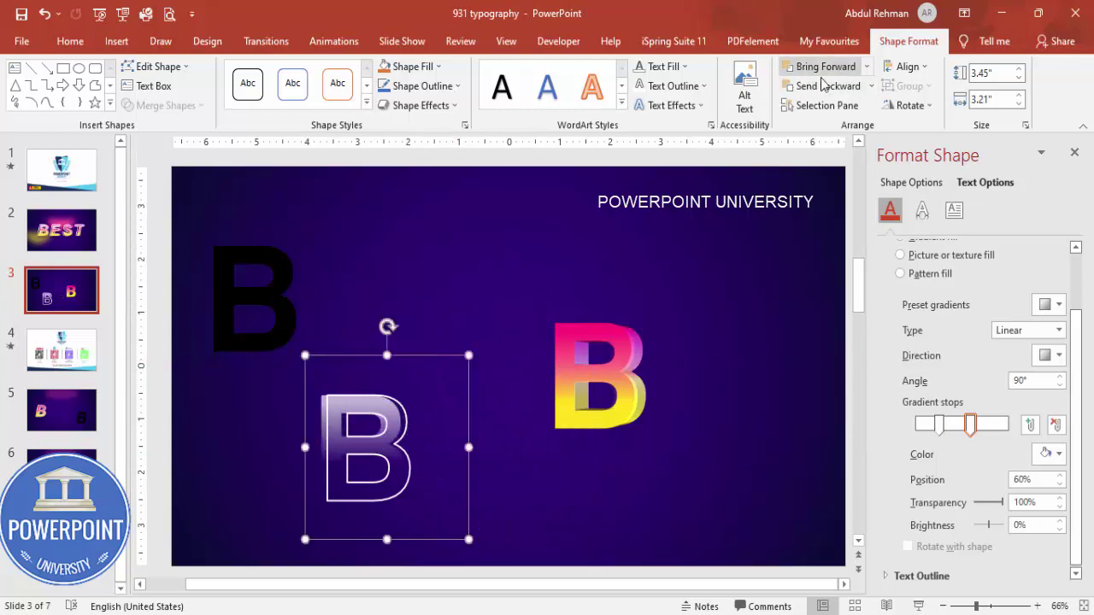
Reorder the highlight B and nudge it to line up with the outline B.
click(871, 86)
click(825, 127)
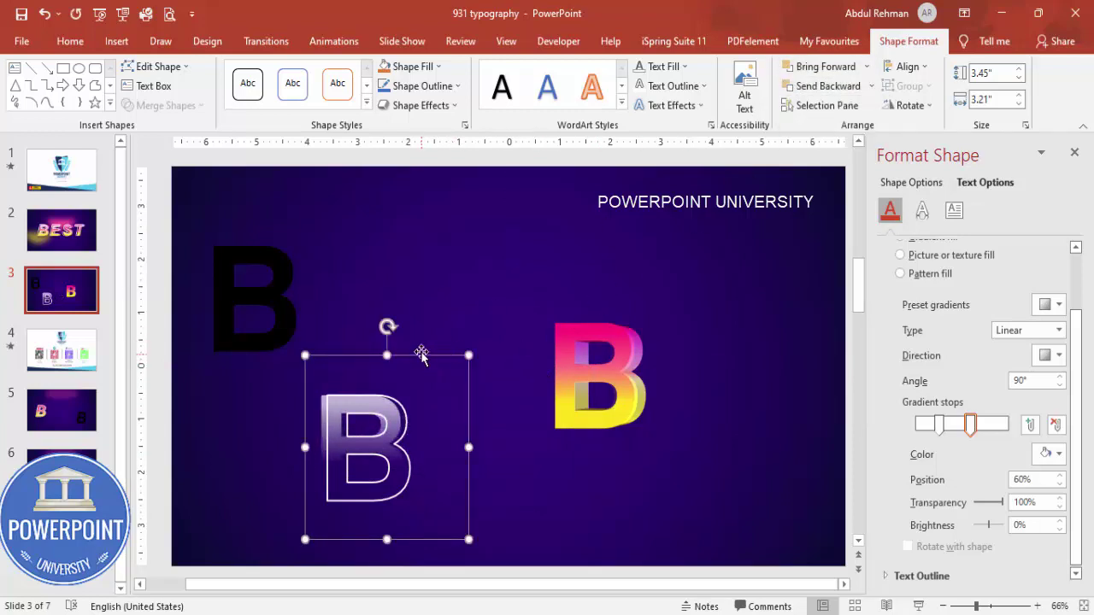
drag(421, 354, 408, 348)
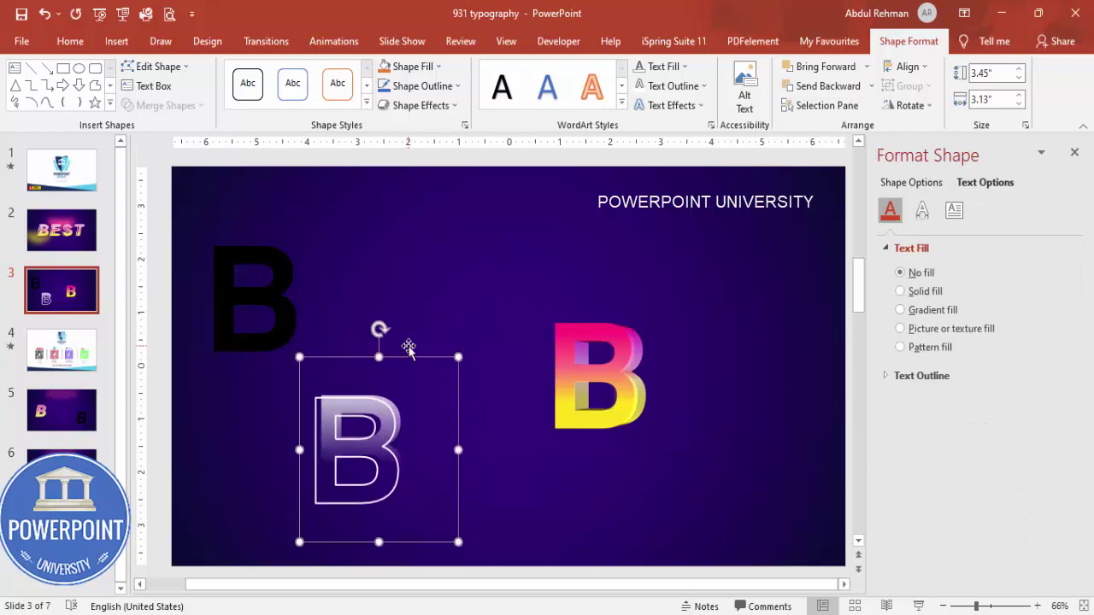
key(Up)
key(Up)
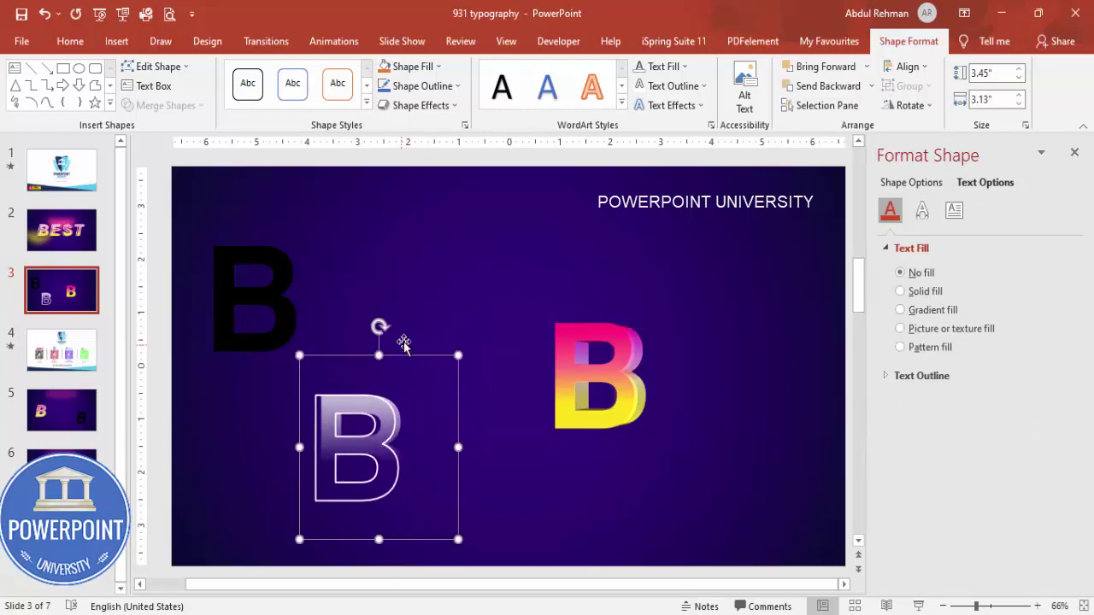
click(502, 535)
Move the outline and highlight B onto the colourful B, bring it to front, and align it.
drag(504, 545, 248, 259)
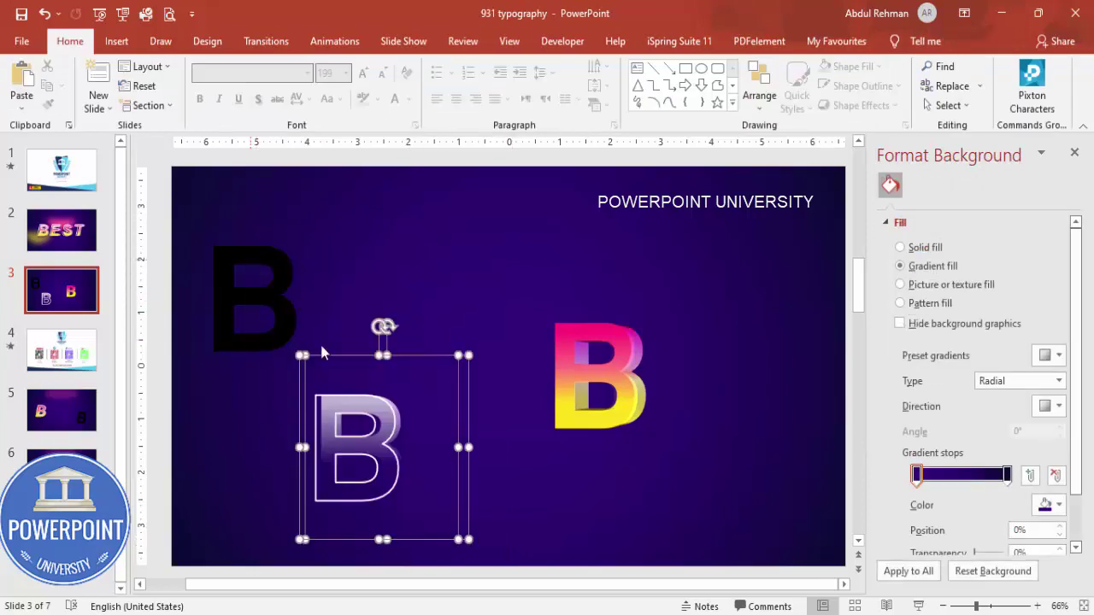
drag(456, 417, 691, 342)
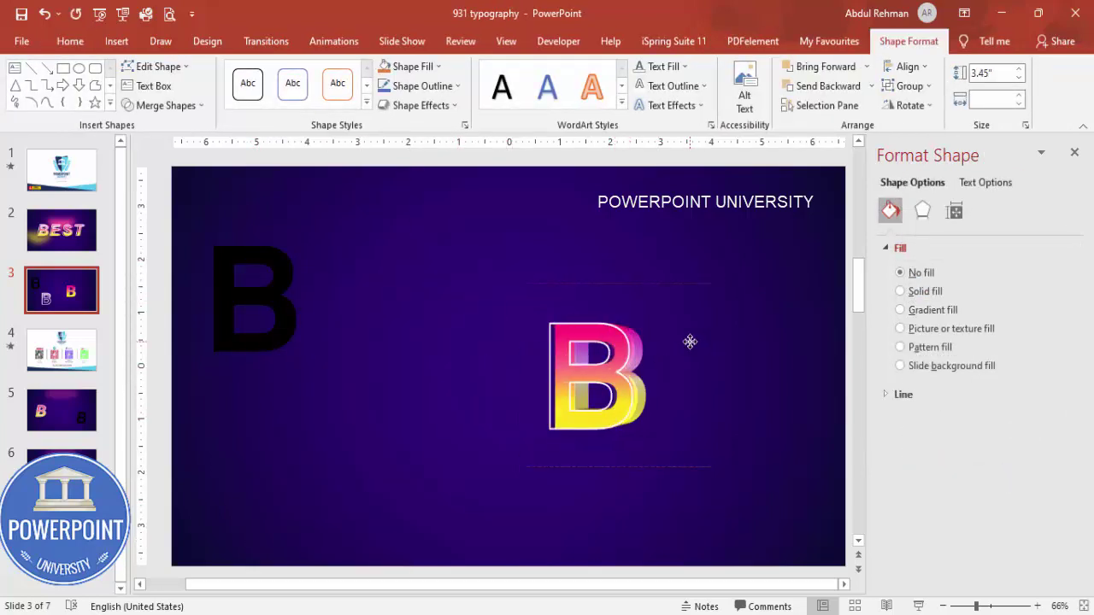
click(865, 66)
click(859, 108)
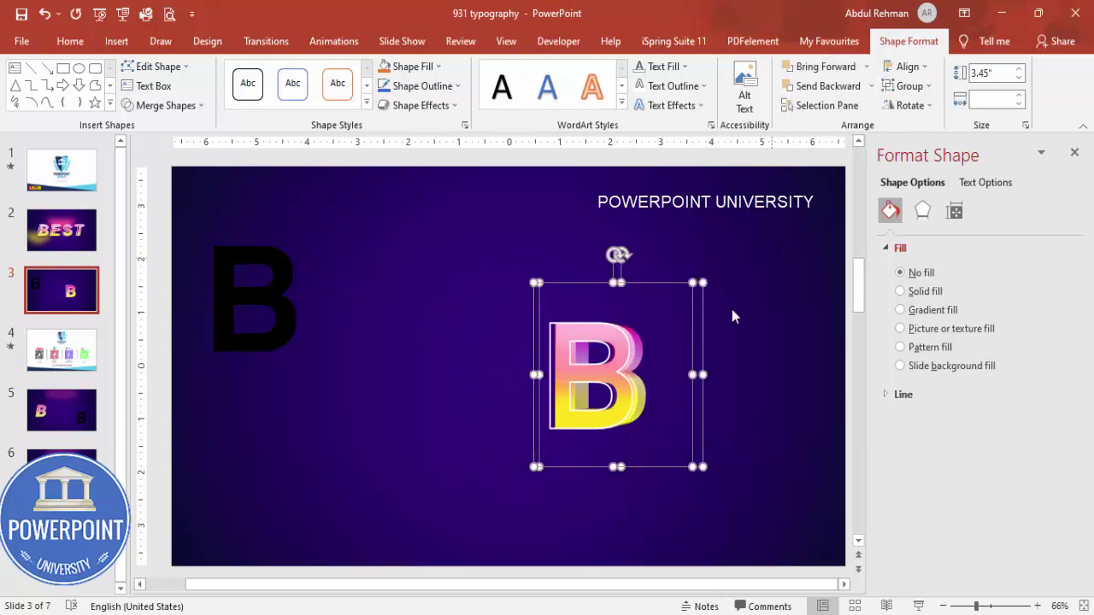
key(Escape)
click(664, 287)
key(ctrl+Down)
key(ctrl+Down)
key(ctrl+Left)
key(ctrl+Left)
key(ctrl+Left)
key(ctrl+Left)
key(ctrl+Left)
key(ctrl+Up)
key(ctrl+Up)
key(ctrl+Up)
key(ctrl+Left)
key(ctrl+Left)
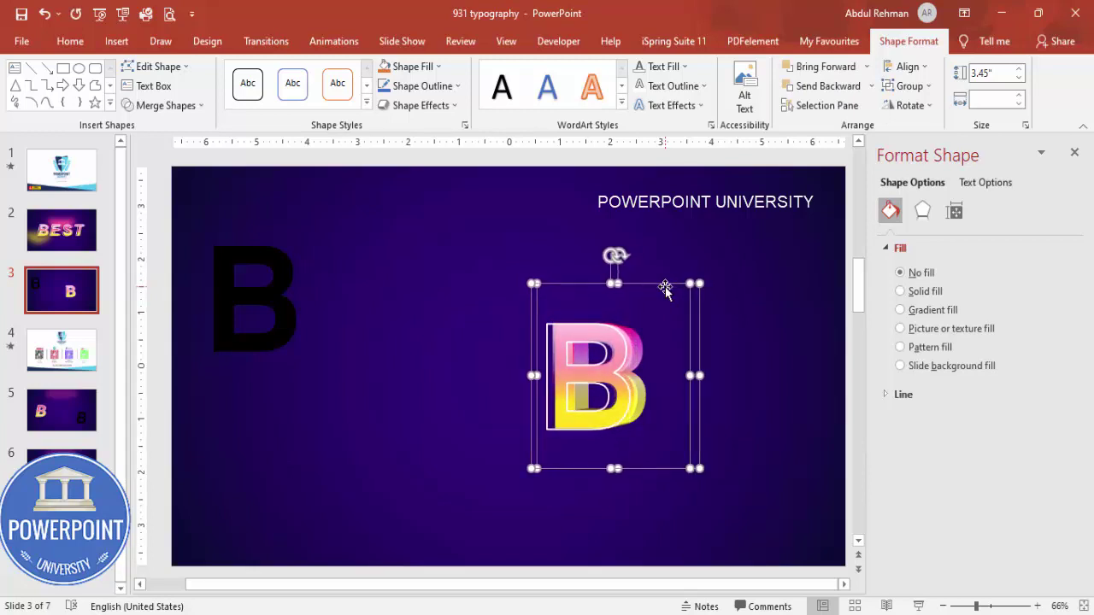
click(276, 205)
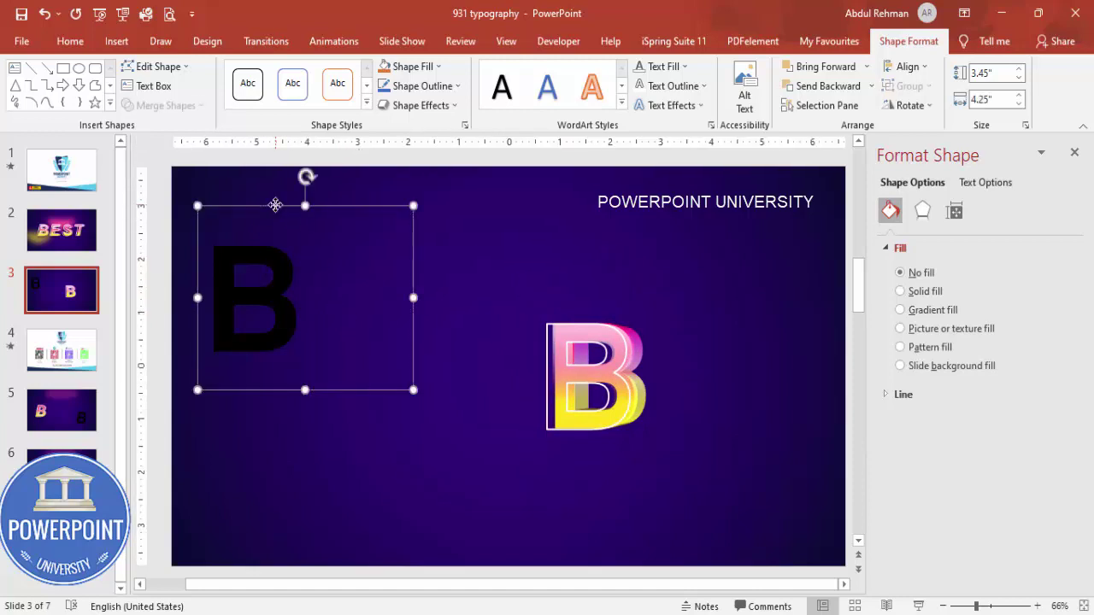
Give the black B 72% fill transparency and send it to the back behind the colourful B.
drag(275, 205, 349, 320)
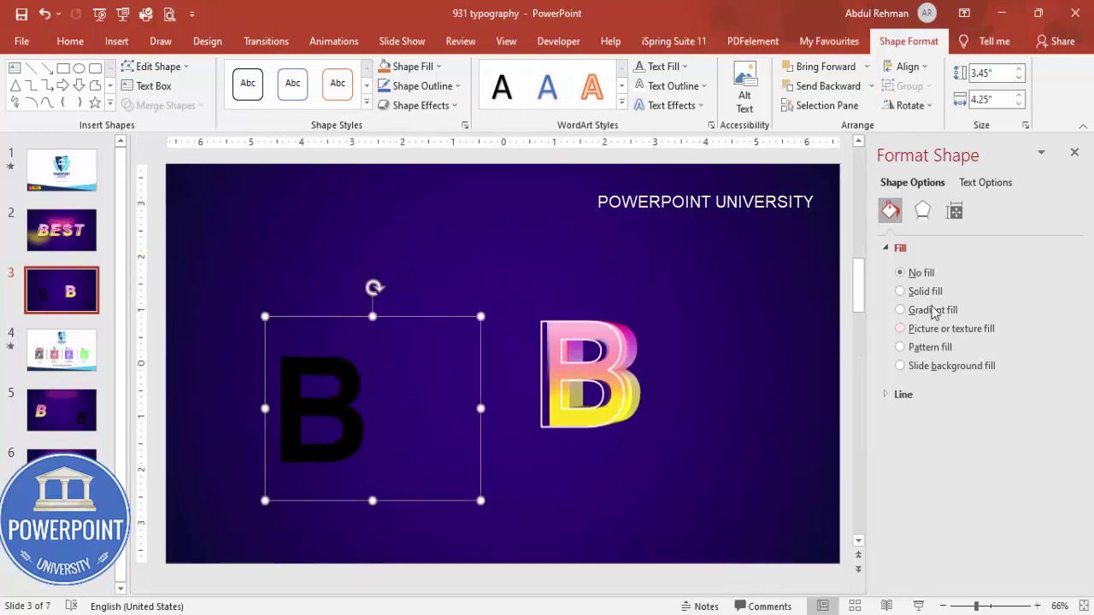
click(986, 182)
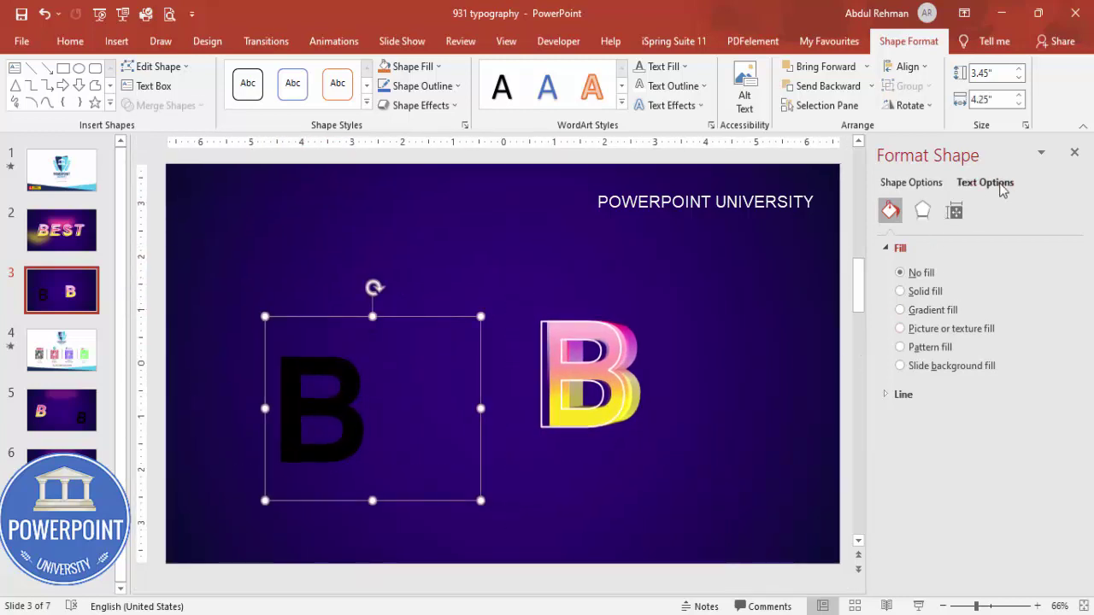
drag(970, 407, 985, 407)
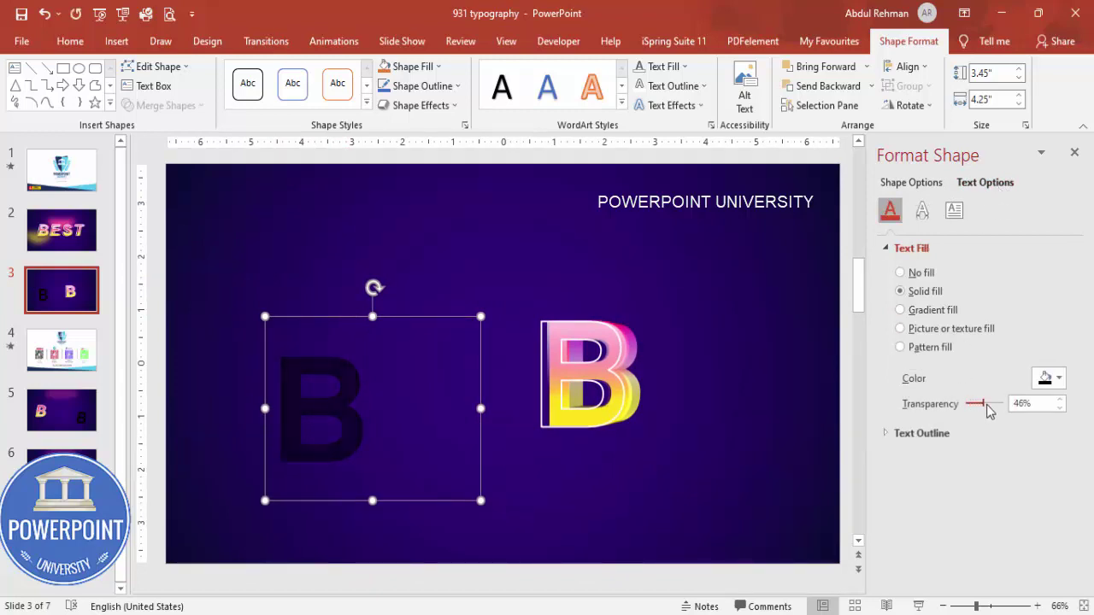
drag(481, 409, 408, 398)
drag(362, 317, 642, 306)
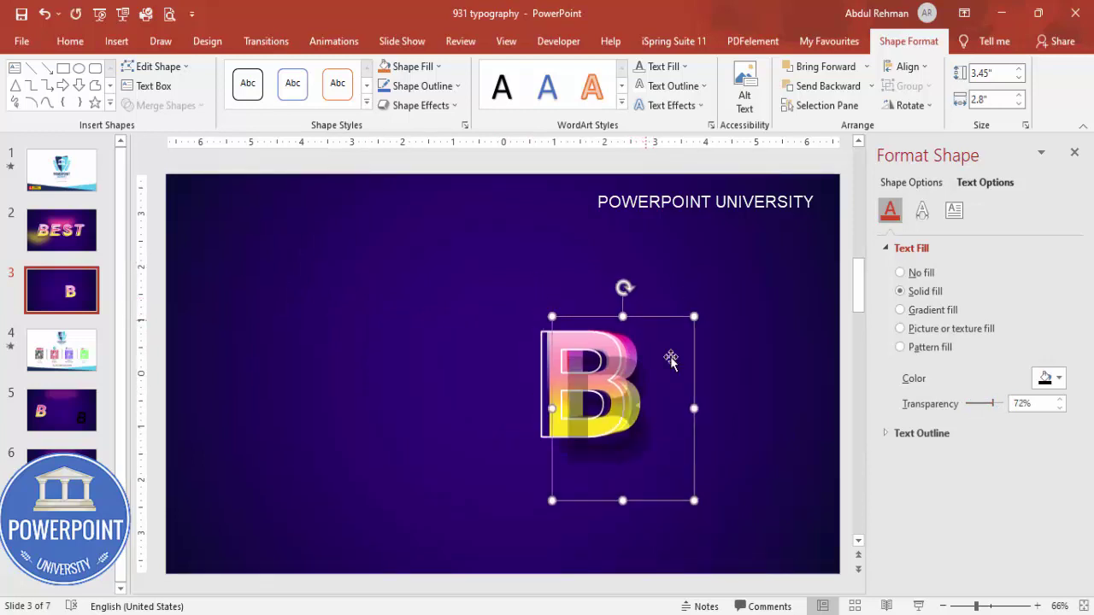
click(699, 440)
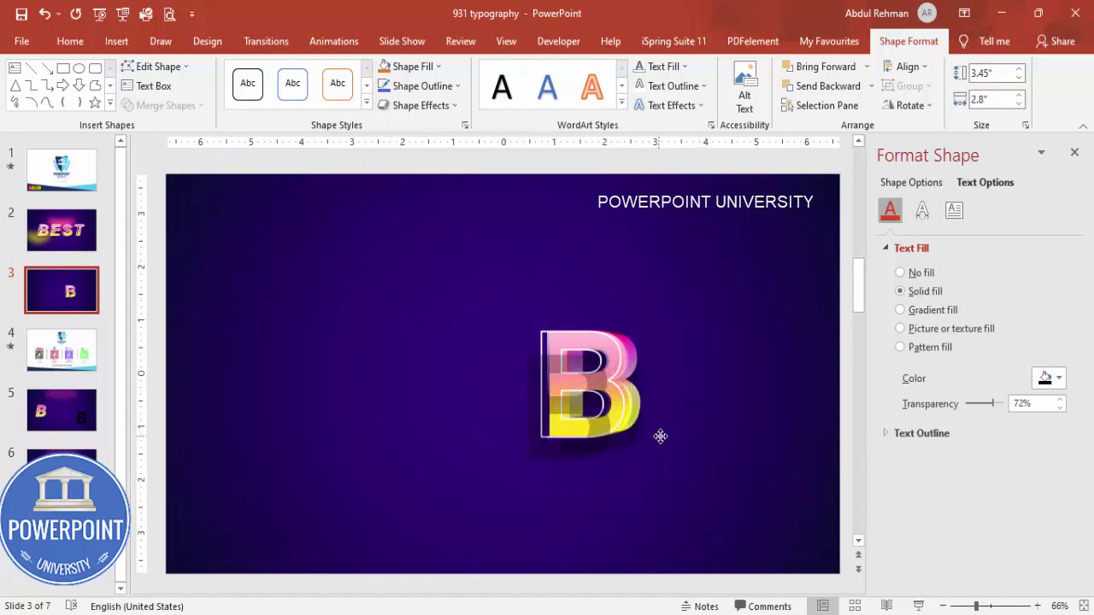
click(661, 435)
click(871, 86)
click(852, 133)
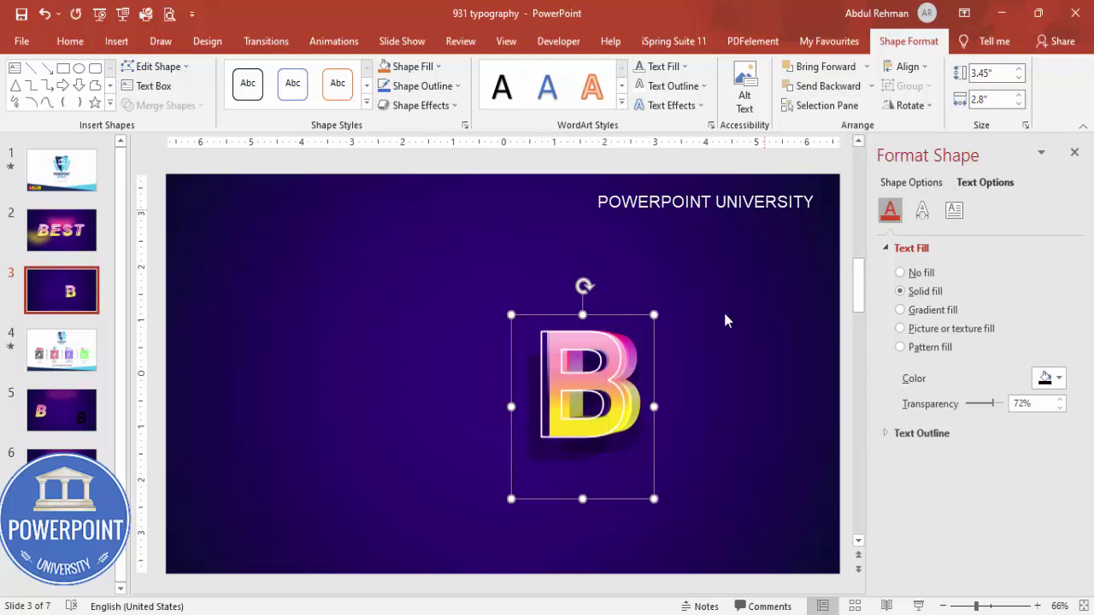
click(652, 453)
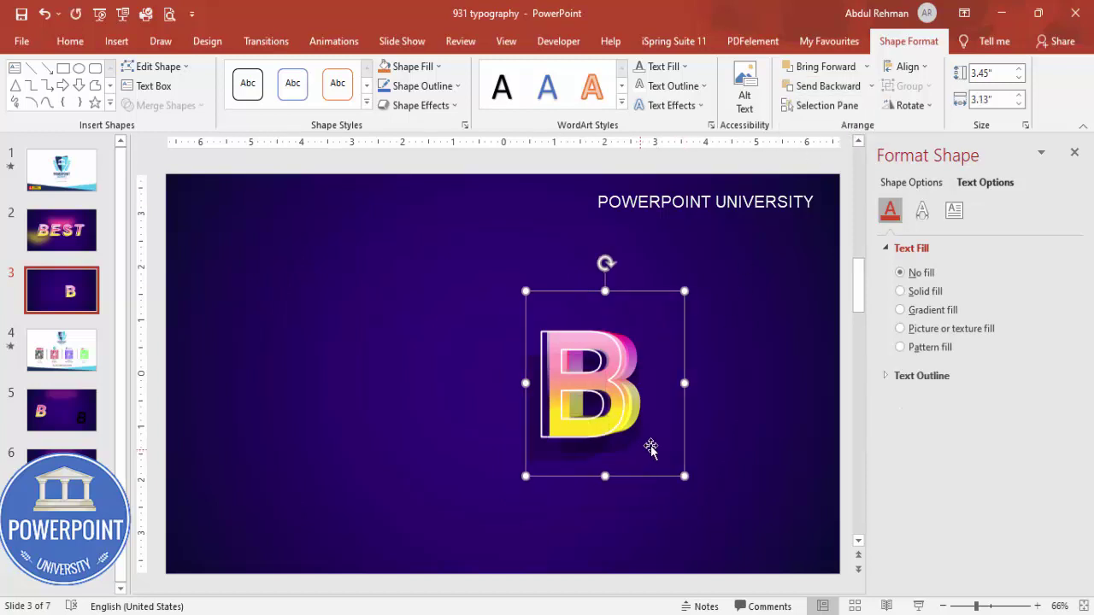
Send the B layer to the back of the stack and undo a stray nudge of the text box.
click(871, 86)
click(852, 130)
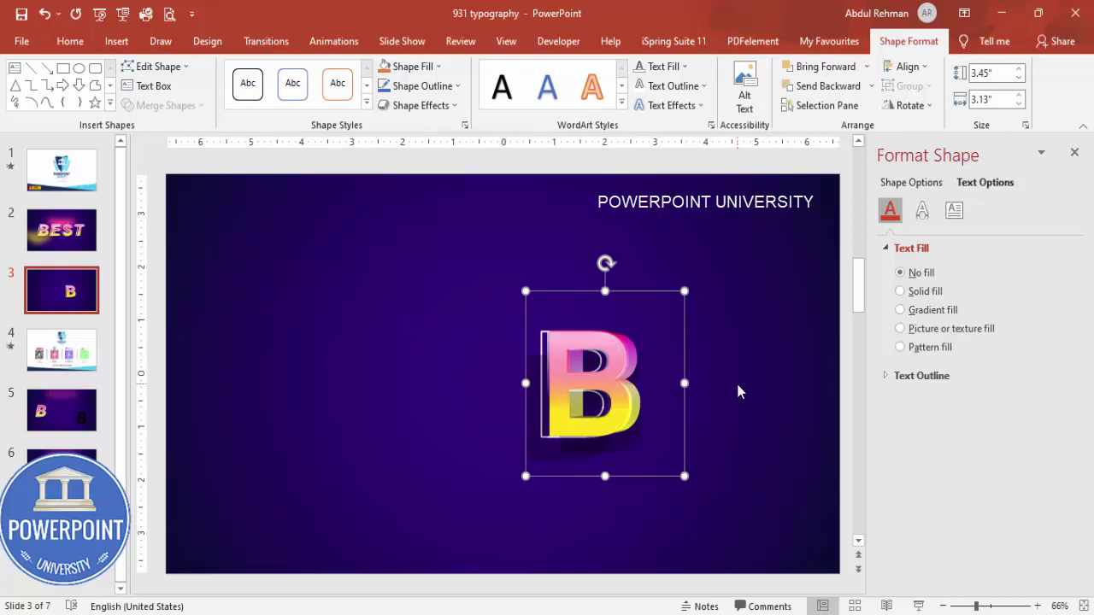
click(723, 428)
click(645, 451)
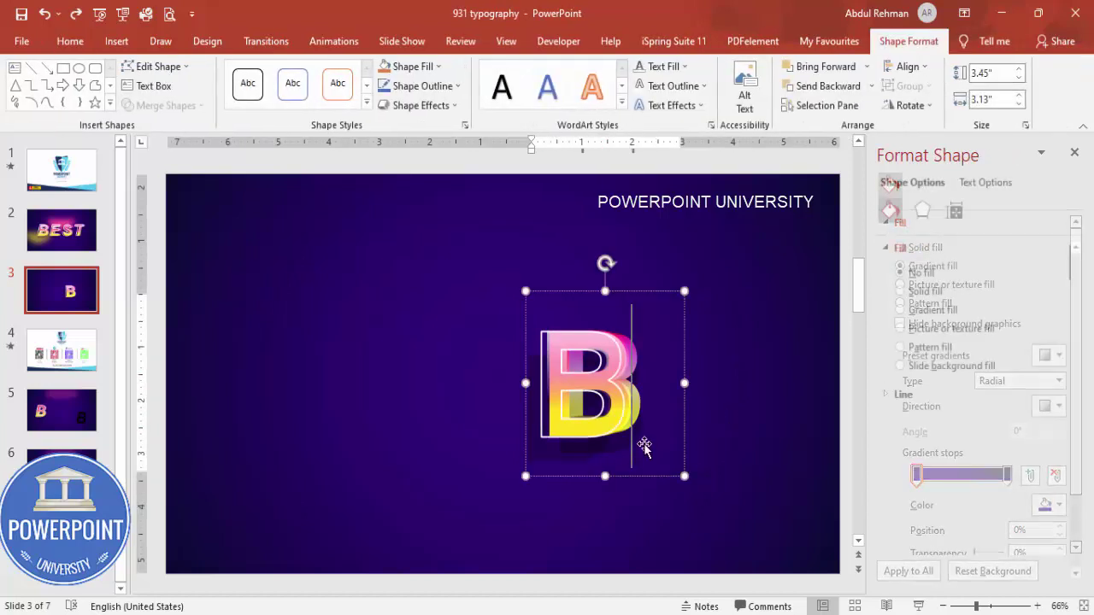
click(696, 447)
click(542, 471)
drag(546, 479, 548, 480)
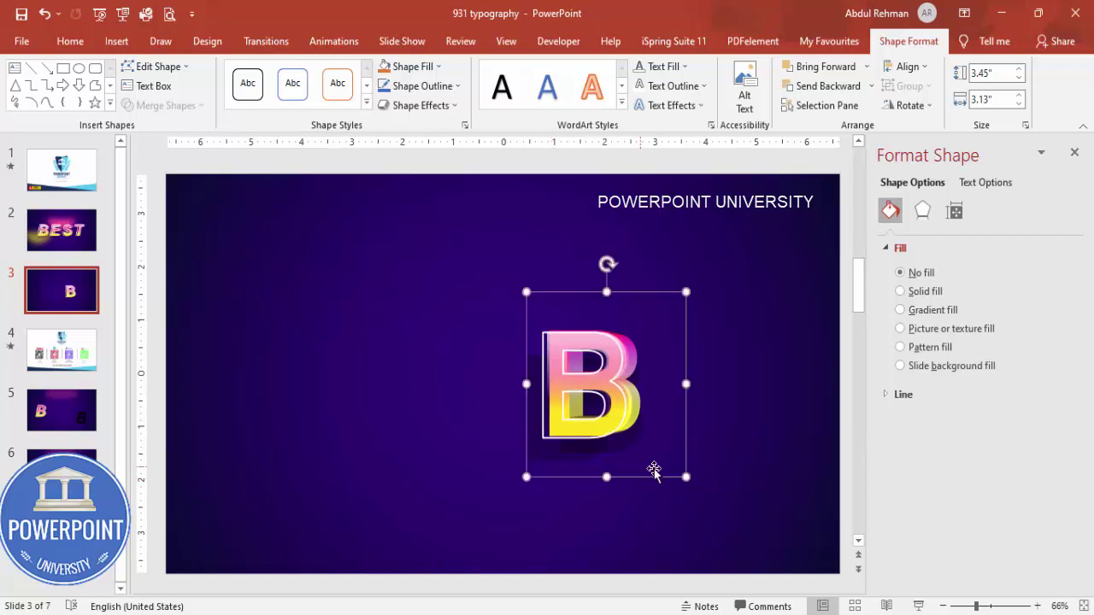
key(ctrl+z)
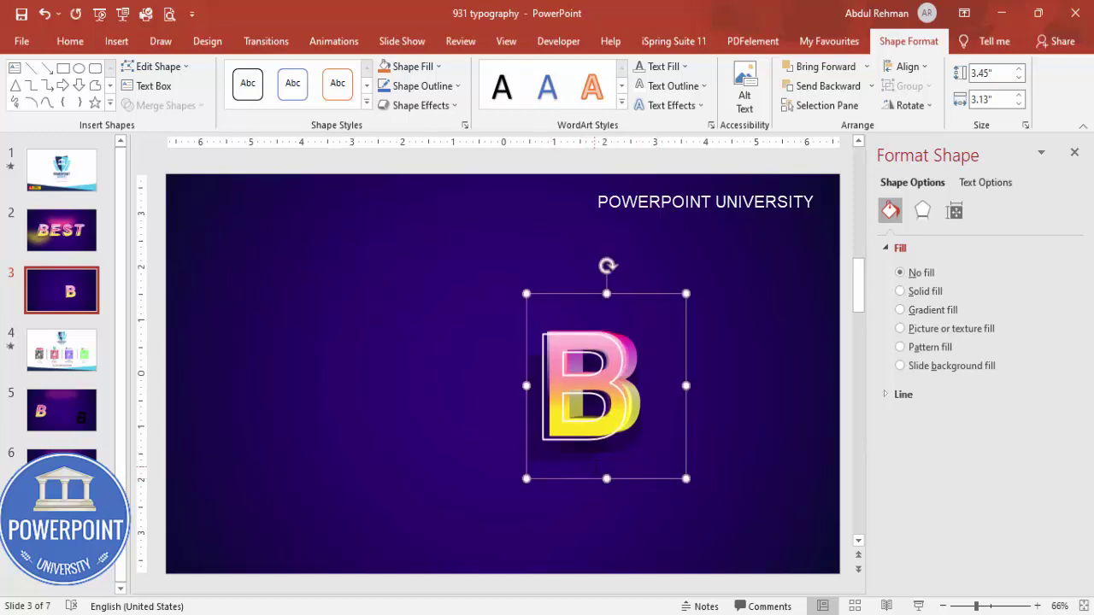
Group all the stacked B pieces into one graphic and move it to the left.
click(458, 396)
drag(410, 255, 782, 572)
key(ctrl+g)
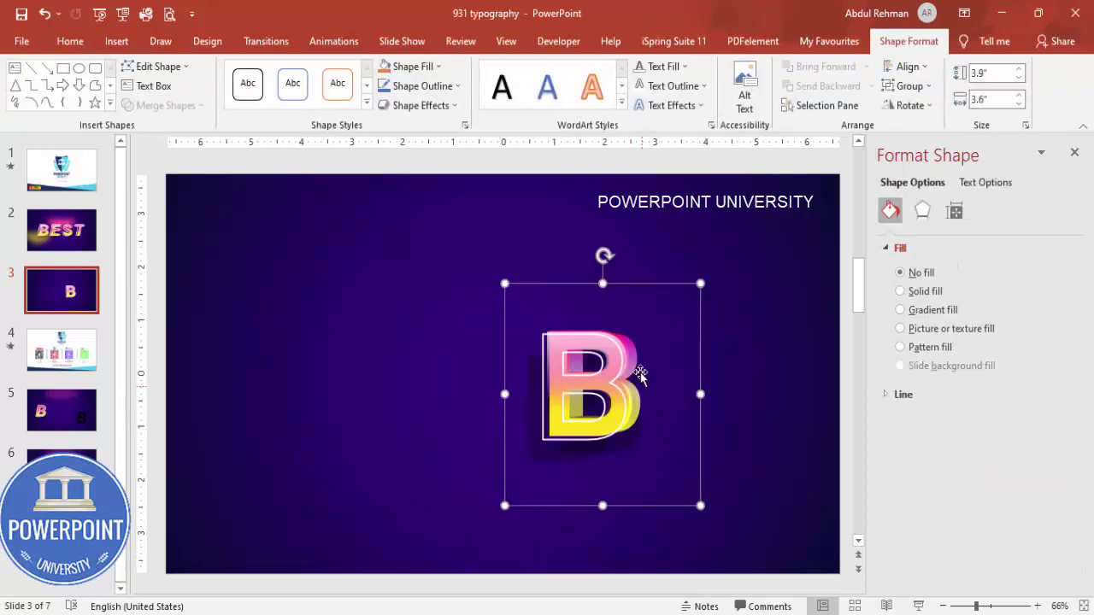
drag(660, 349, 539, 335)
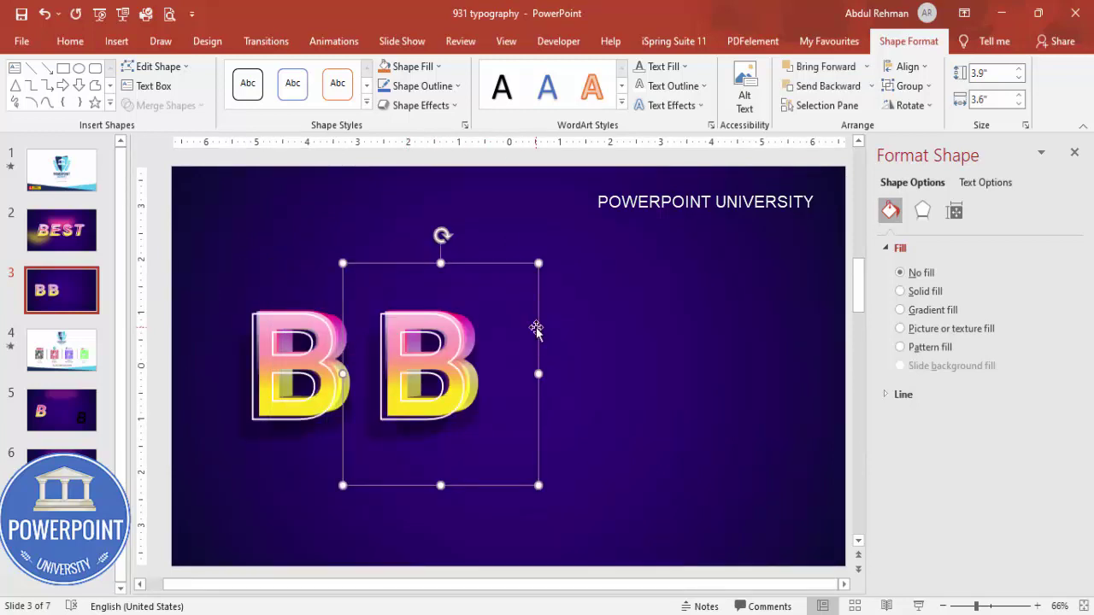